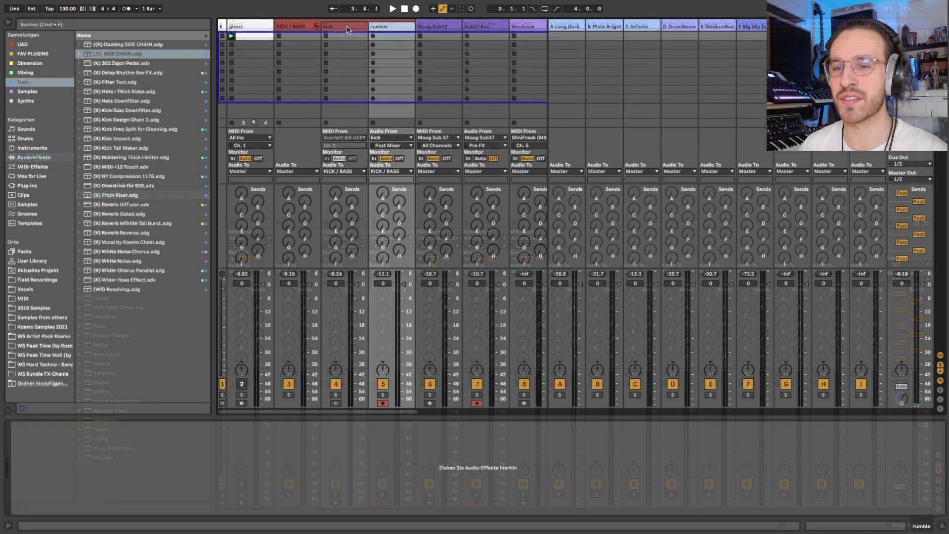
# Step: Fold and unfold the KICK / BASS group to inspect it, and show the kick track's devices
pyautogui.click(348, 30)
pyautogui.click(293, 28)
pyautogui.click(317, 26)
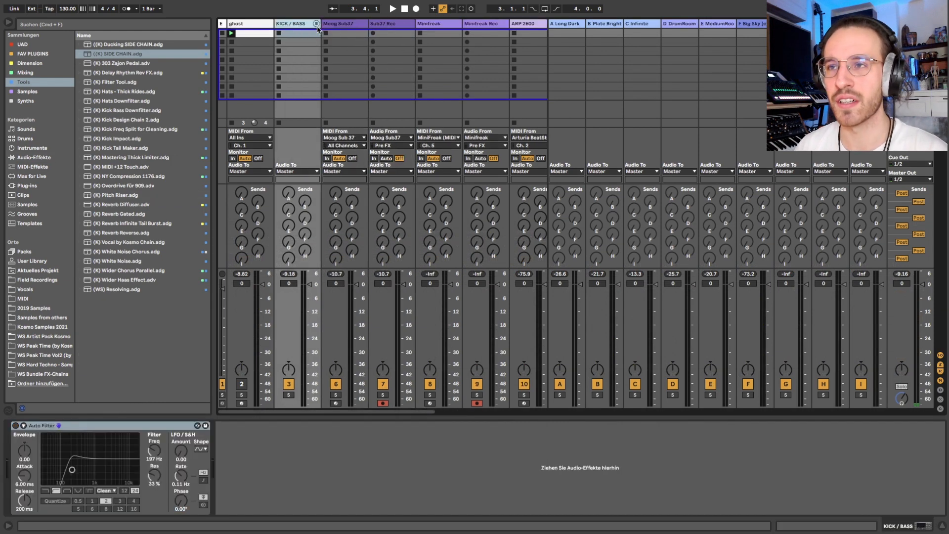
pyautogui.click(317, 24)
pyautogui.click(346, 27)
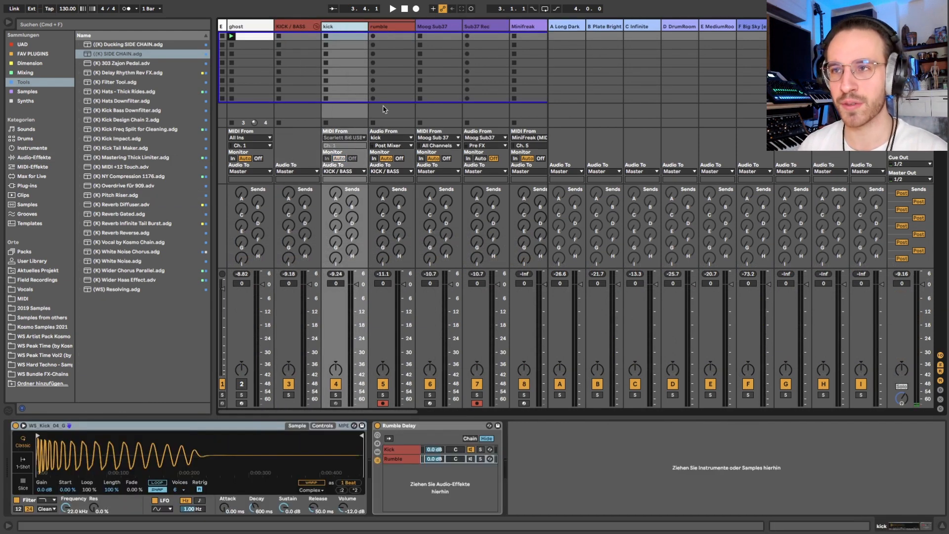
# Step: Create a clip in the kick track's first slot with a one-beat C3 note, loop that beat and launch it
pyautogui.click(336, 38)
pyautogui.doubleClick(336, 38)
pyautogui.doubleClick(158, 429)
pyautogui.hotkey('shift', 'Right')
pyautogui.hotkey('shift', 'Right')
pyautogui.hotkey('shift', 'Right')
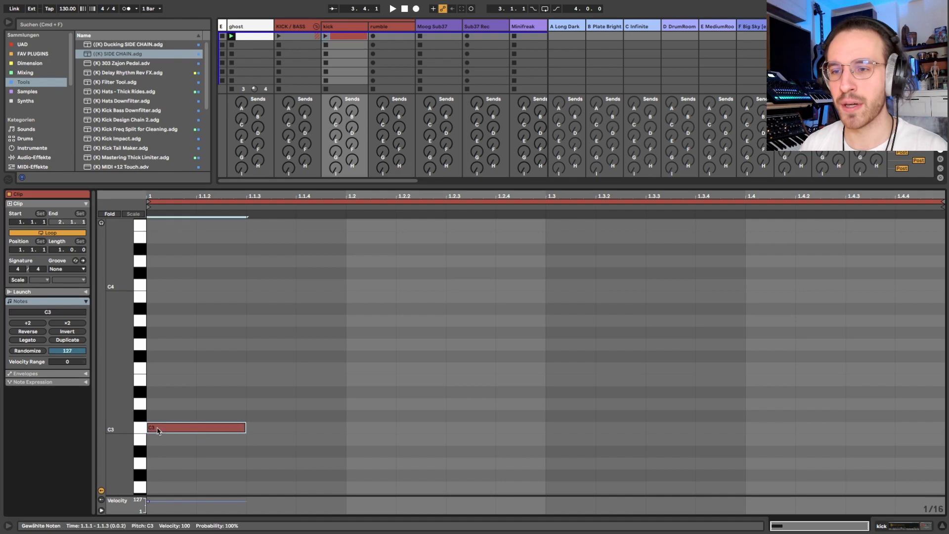
pyautogui.press('super+l')
pyautogui.hotkey('shift', 'Tab')
pyautogui.click(326, 36)
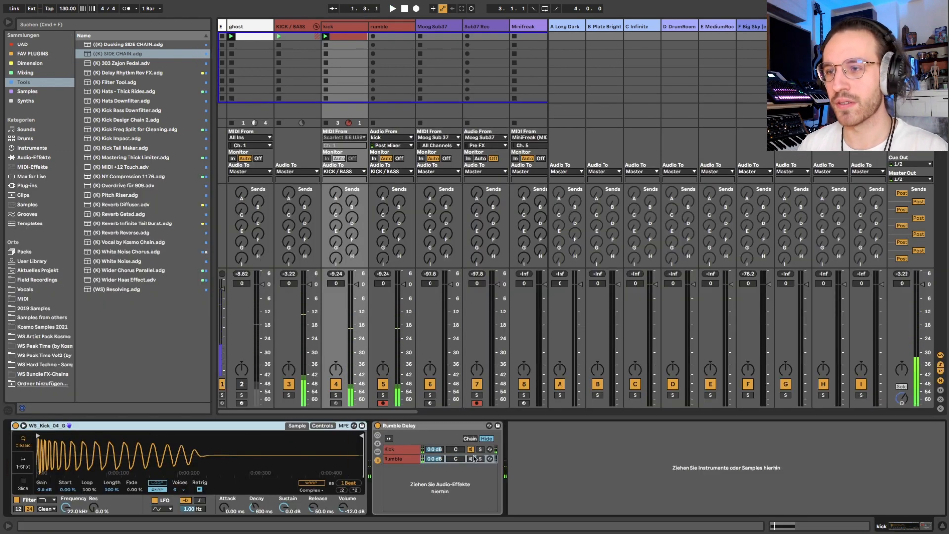
# Step: Activate the Rumble chain, deactivate the Kick chain, and record the rumble into the rumble track's first slot
pyautogui.click(406, 459)
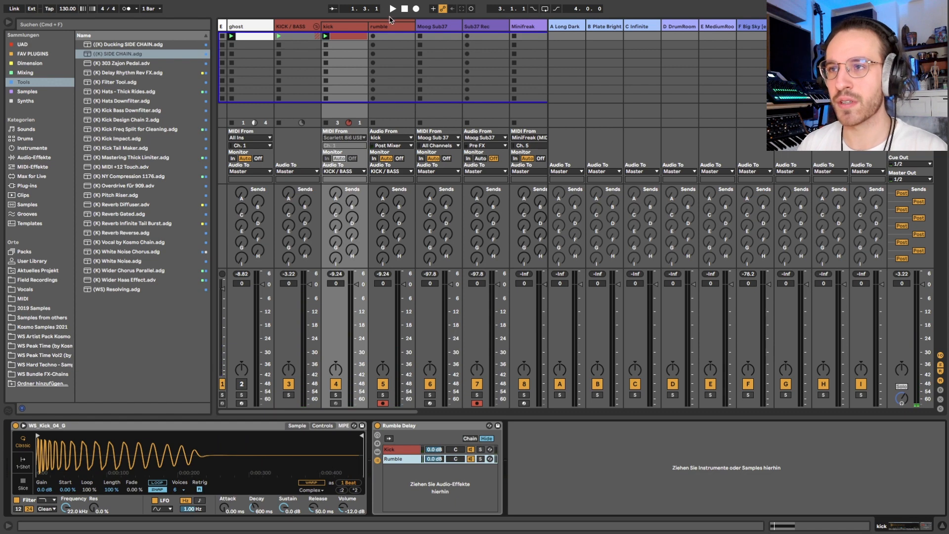
pyautogui.click(470, 449)
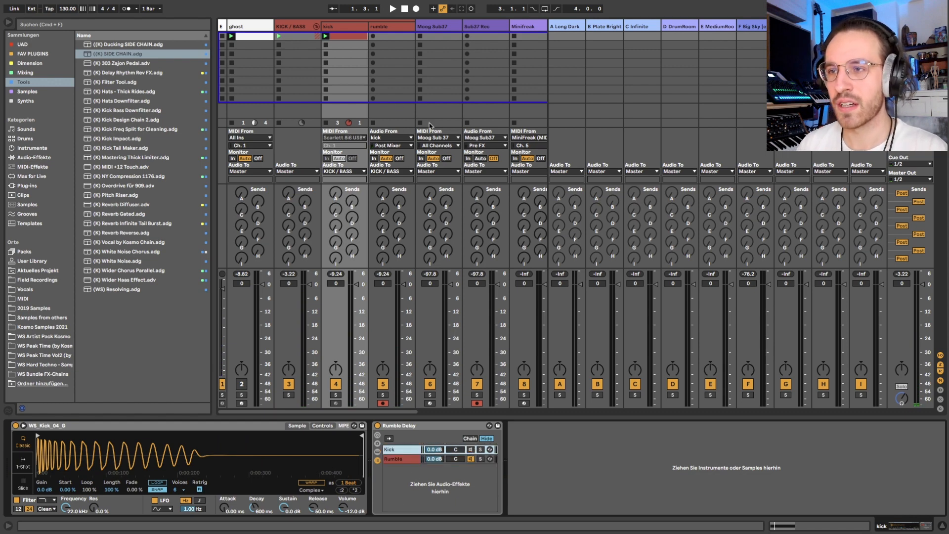
pyautogui.click(374, 36)
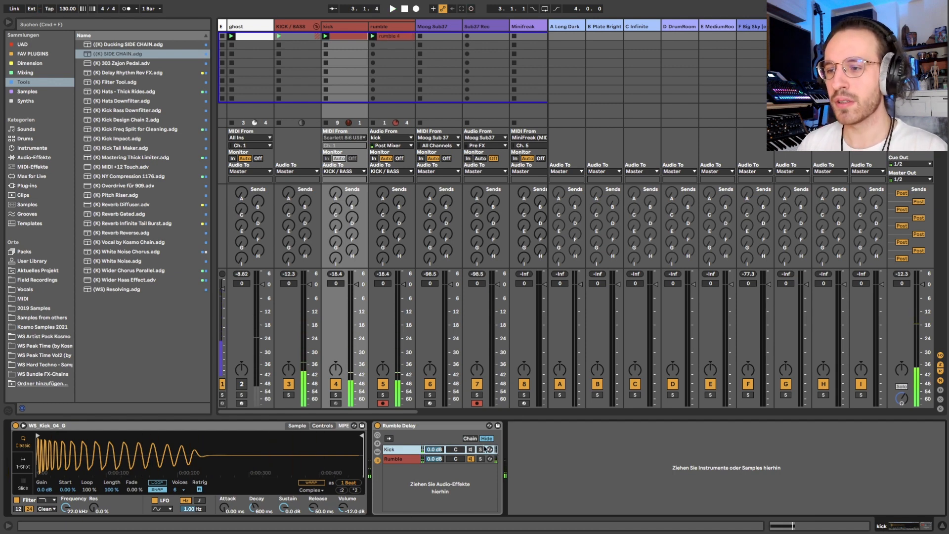
# Step: Reactivate the Kick chain of the Rumble Delay rack, deactivate the Rumble chain, and play the kick with the recorded rumble
pyautogui.click(470, 458)
pyautogui.click(470, 450)
pyautogui.click(471, 460)
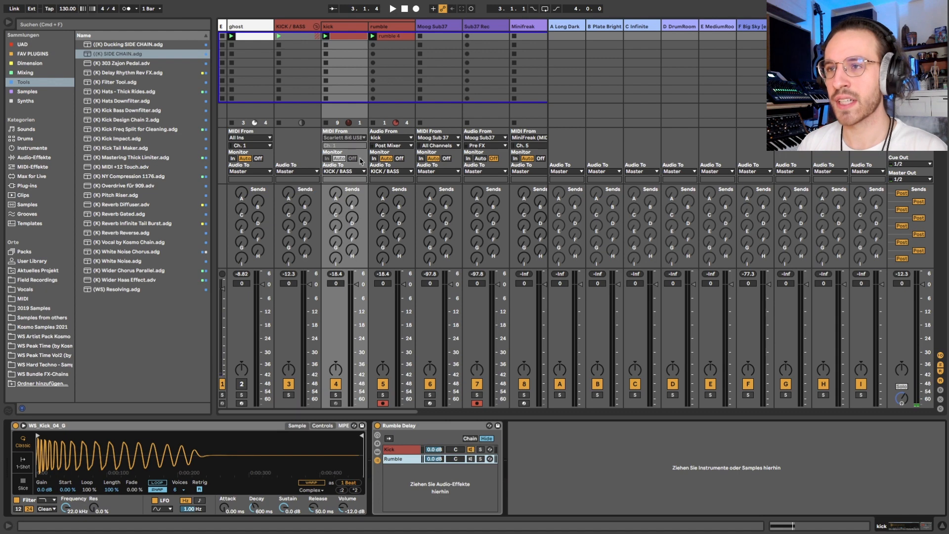
pyautogui.press('space')
pyautogui.press('space')
# Step: Raise the gain of the recorded rumble clip slightly
pyautogui.doubleClick(390, 36)
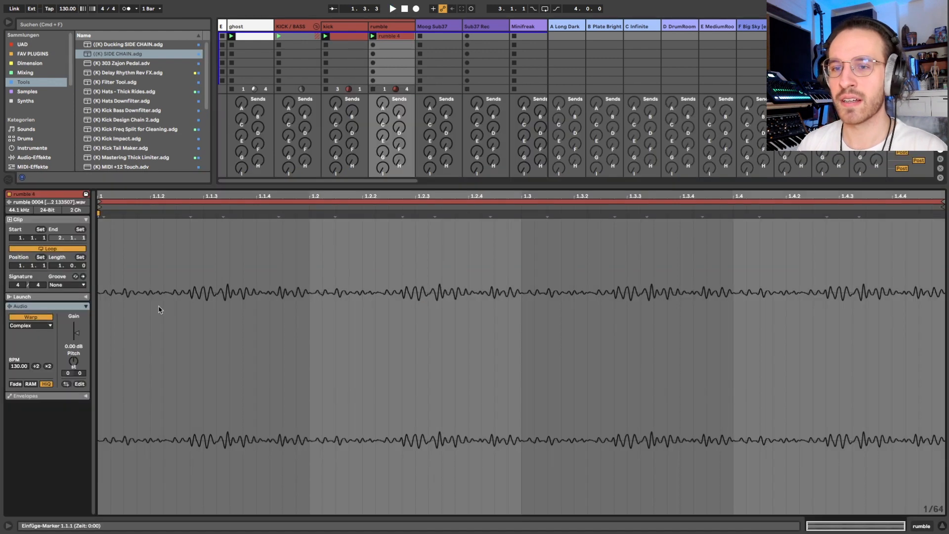
pyautogui.moveTo(77, 333); pyautogui.dragTo(77, 331)
pyautogui.hotkey('shift', 'Tab')
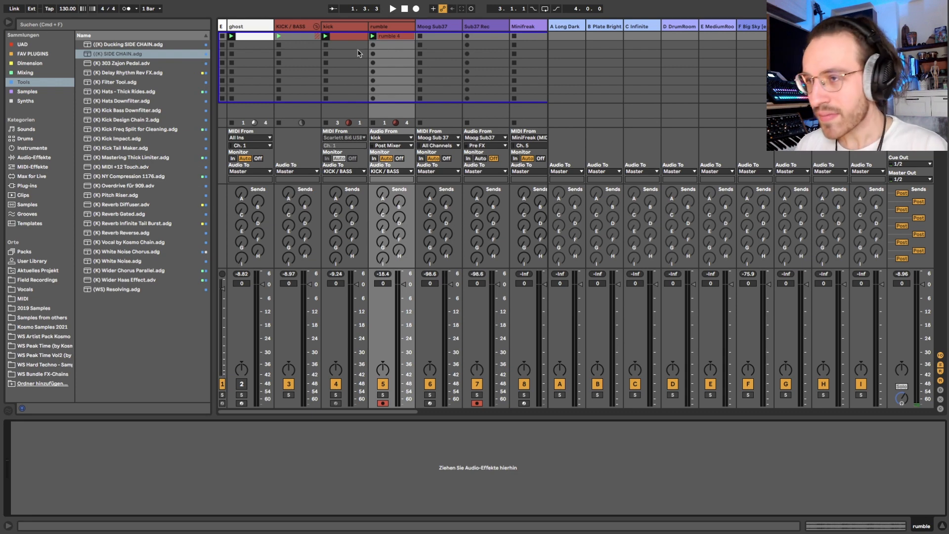
# Step: Examine the KICK / BASS group's Auto Filter, the Rumble chain's effect devices, and the kick track's panning control
pyautogui.click(331, 27)
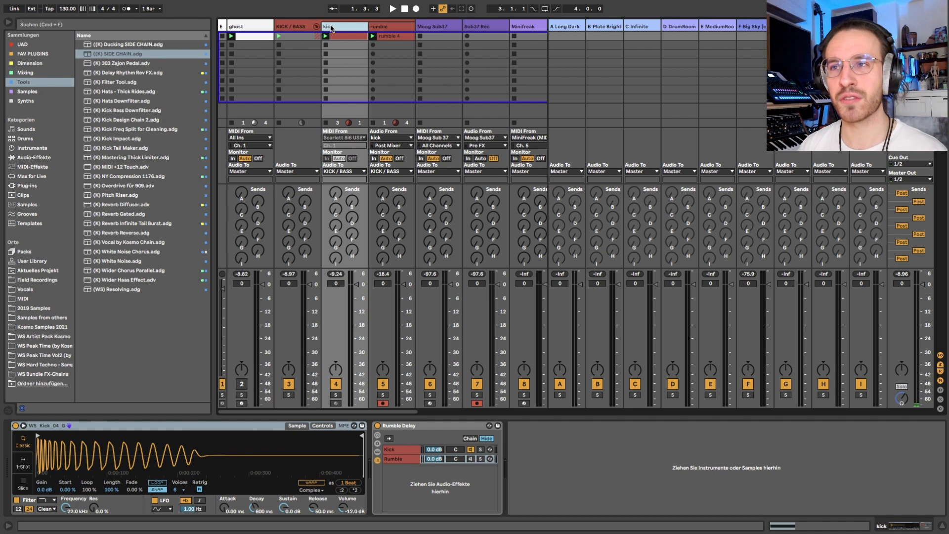
pyautogui.click(299, 27)
pyautogui.press('Right')
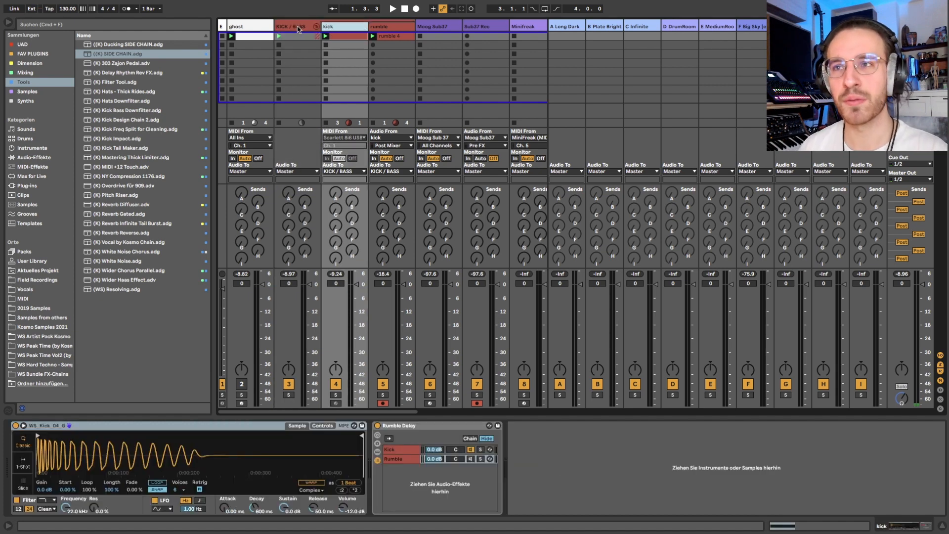
pyautogui.click(299, 27)
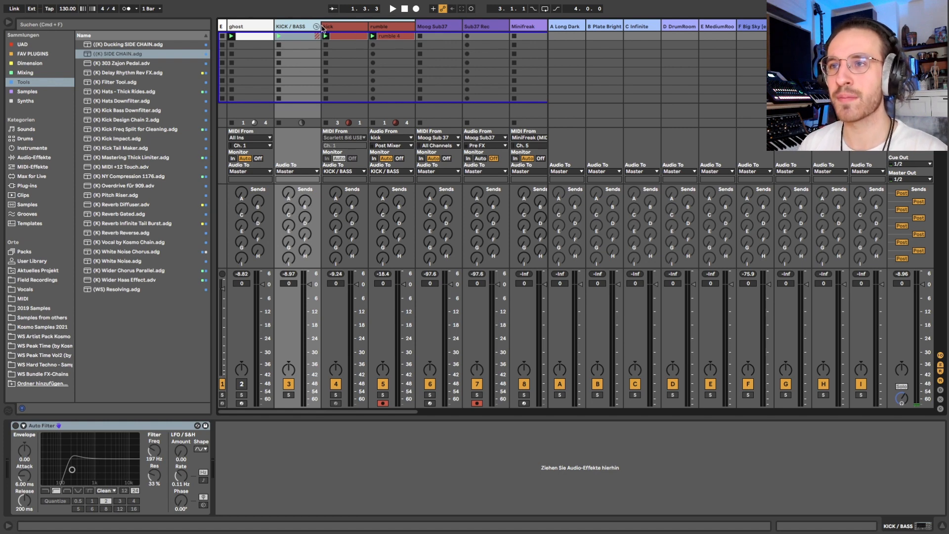
pyautogui.click(355, 29)
pyautogui.click(399, 458)
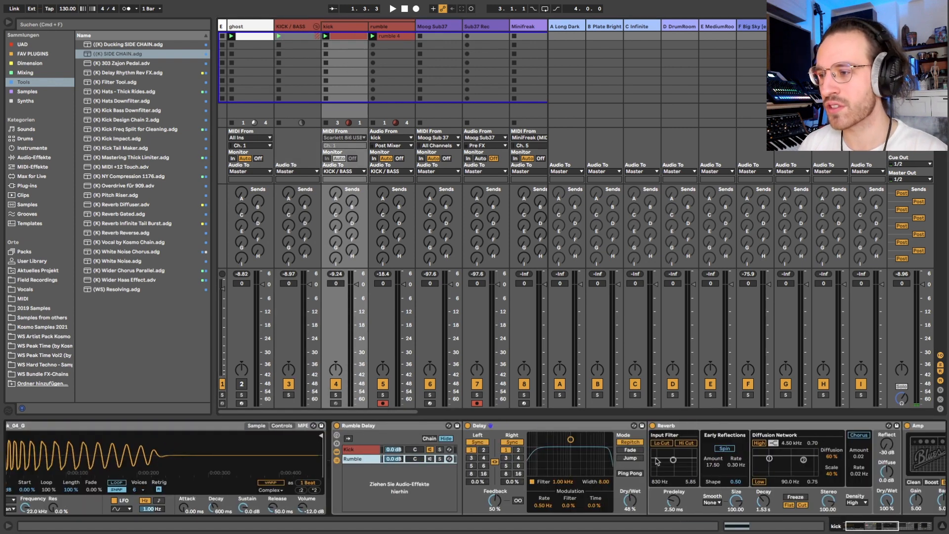
pyautogui.doubleClick(291, 460)
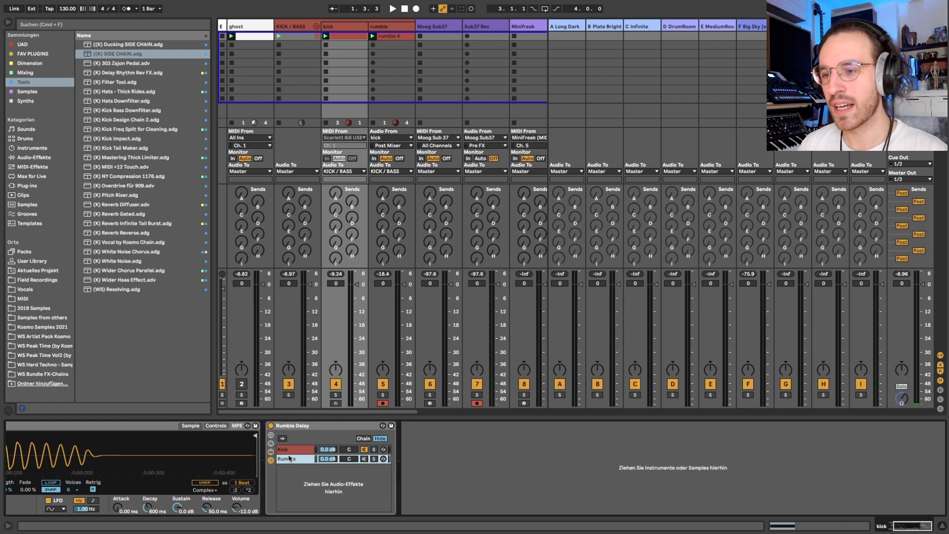
pyautogui.click(337, 368)
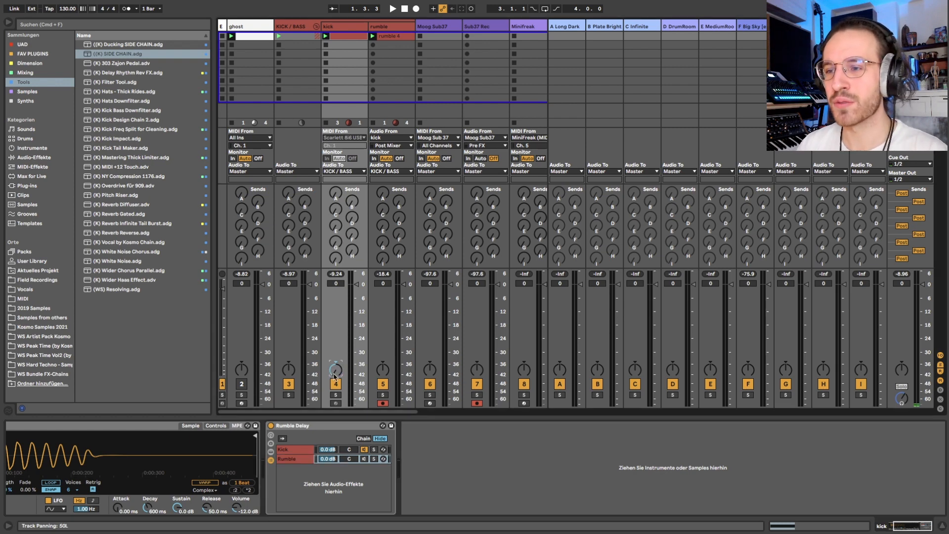
# Step: Examine the effect devices on the return tracks, from the A Long Dark reverb to the dotted 1/8, 1/8 and 1/16 delays
pyautogui.click(563, 28)
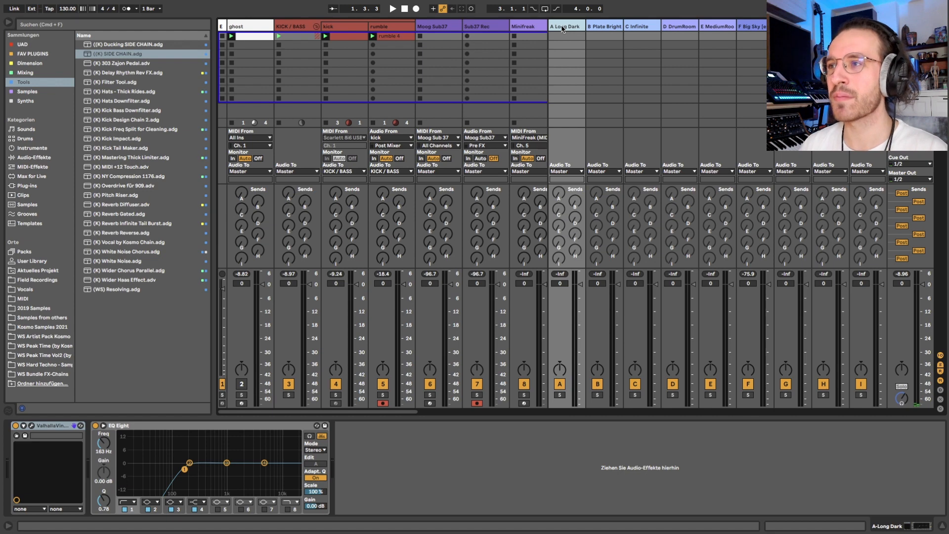
pyautogui.press('Right')
pyautogui.press('Right')
pyautogui.press('Right')
pyautogui.press('Right')
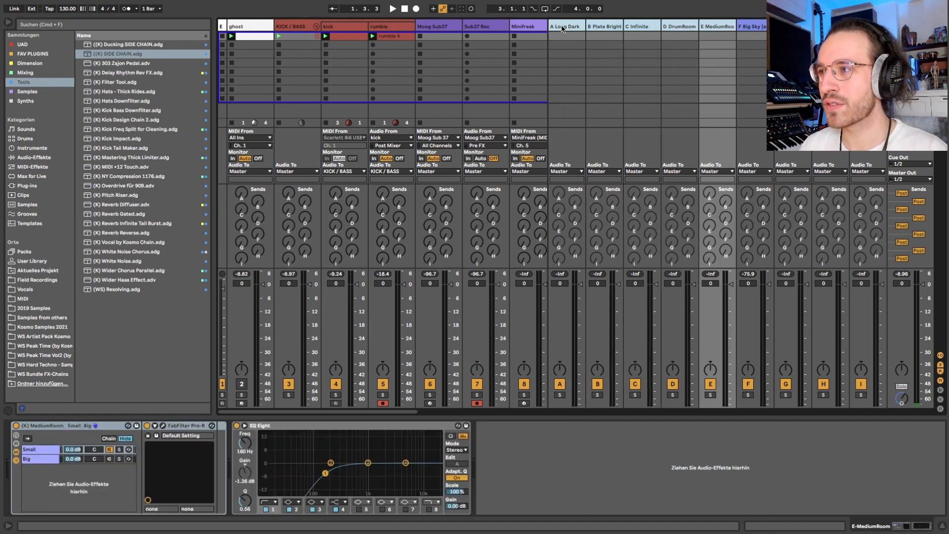
pyautogui.keyDown('shift'); pyautogui.click(763, 27); pyautogui.keyUp('shift')
pyautogui.keyDown('shift'); pyautogui.click(793, 26); pyautogui.keyUp('shift')
pyautogui.keyDown('shift'); pyautogui.click(831, 27); pyautogui.keyUp('shift')
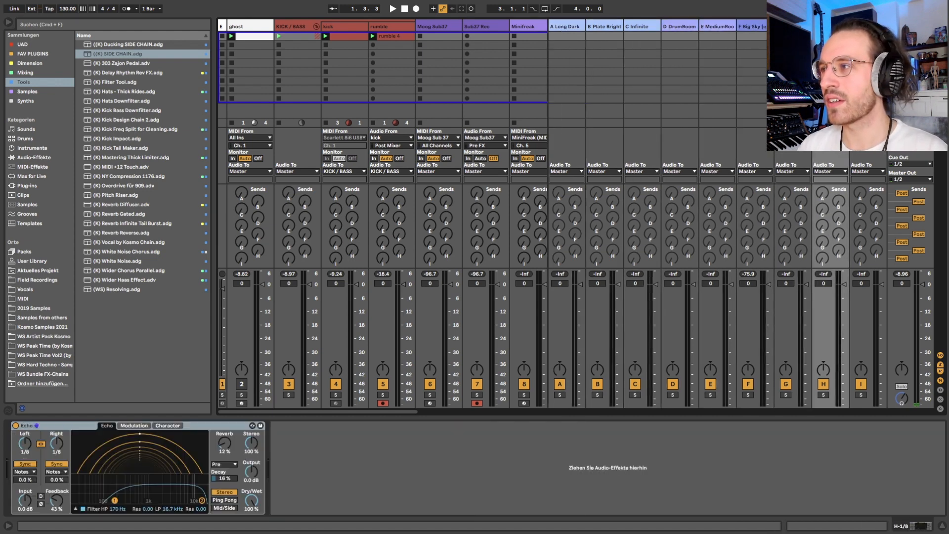
pyautogui.keyDown('shift'); pyautogui.click(868, 27); pyautogui.keyUp('shift')
pyautogui.click(793, 26)
pyautogui.press('Right')
pyautogui.press('Right')
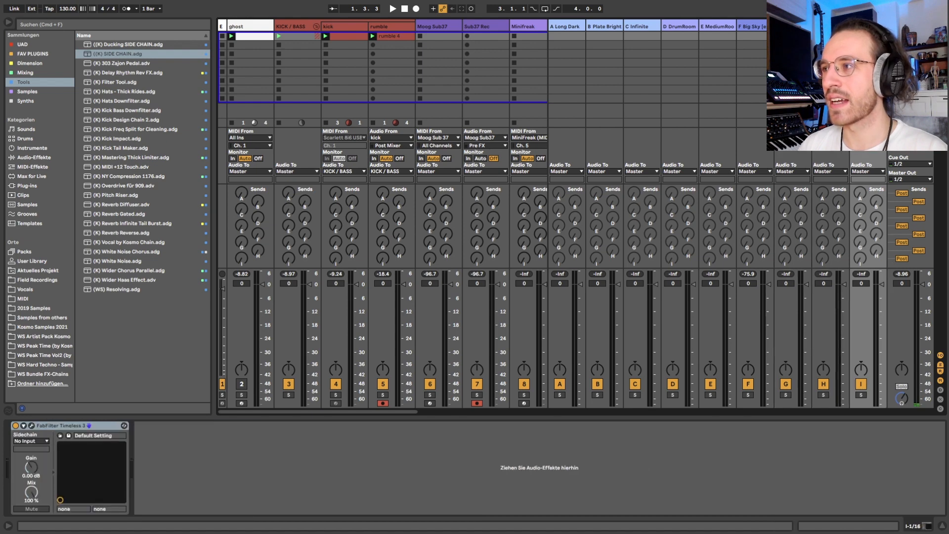
pyautogui.press('Left')
pyautogui.press('Left')
pyautogui.press('Left')
pyautogui.press('Right')
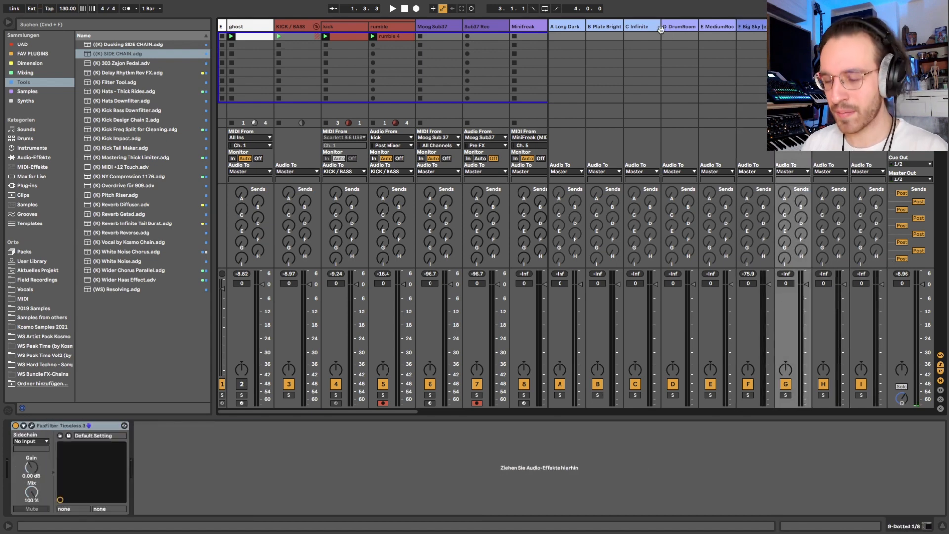
# Step: Hide the return tracks and create a clip in Moog Sub37's first slot with an eighth-note C3 at 1.1.3
pyautogui.press('super+alt+r')
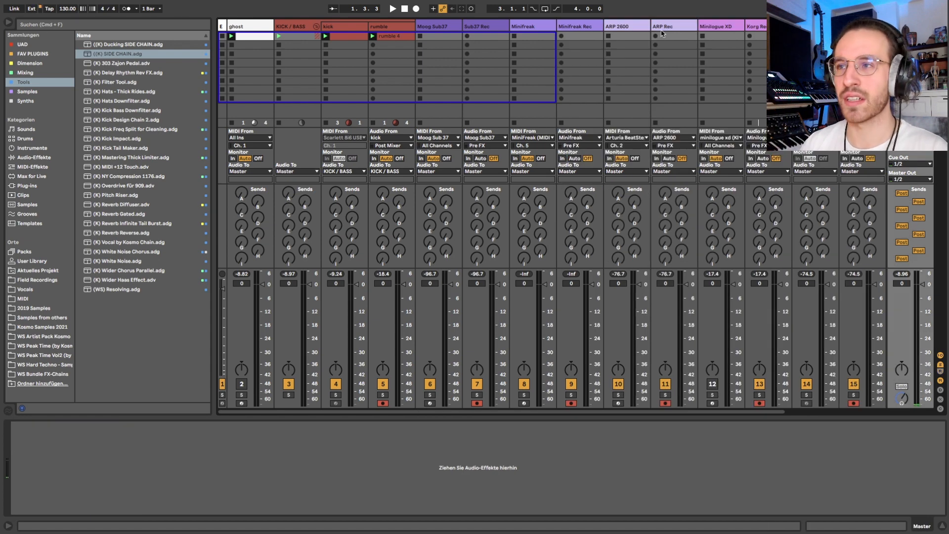
pyautogui.click(437, 30)
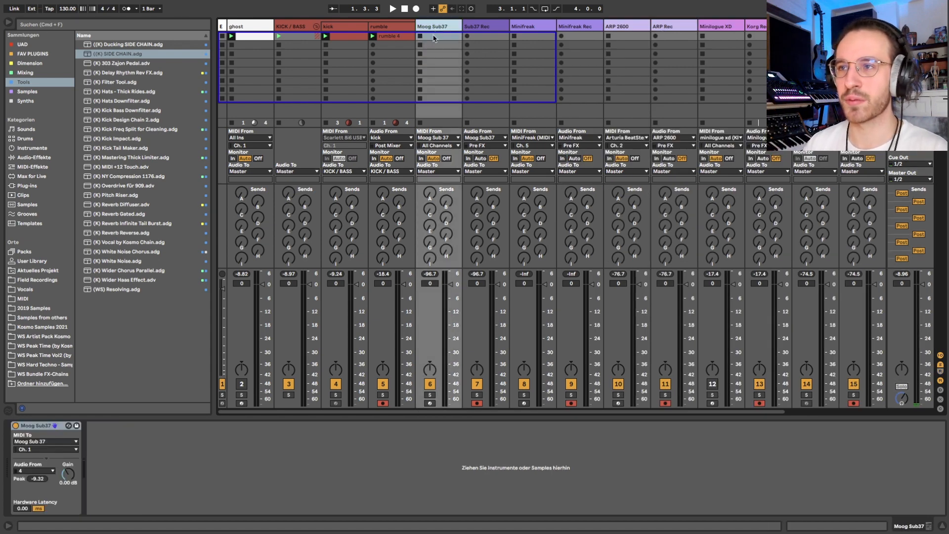
pyautogui.doubleClick(435, 38)
pyautogui.doubleClick(258, 427)
pyautogui.hotkey('shift', 'Right')
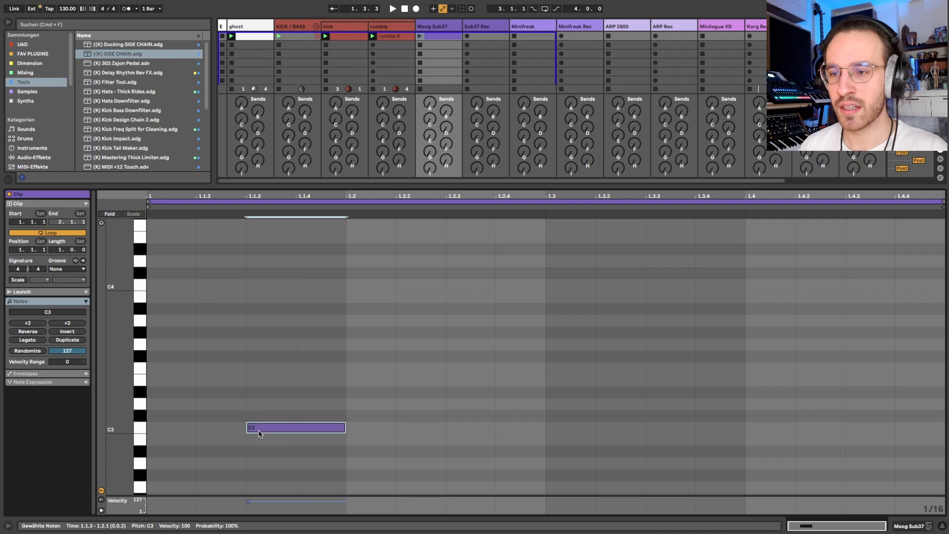
# Step: Duplicate the C3 note onto the remaining offbeats at 1.2.3, 1.3.3 and 1.4.3
pyautogui.press('super+d')
pyautogui.press('Right')
pyautogui.press('Right')
pyautogui.press('super+d')
pyautogui.press('Right')
pyautogui.press('Right')
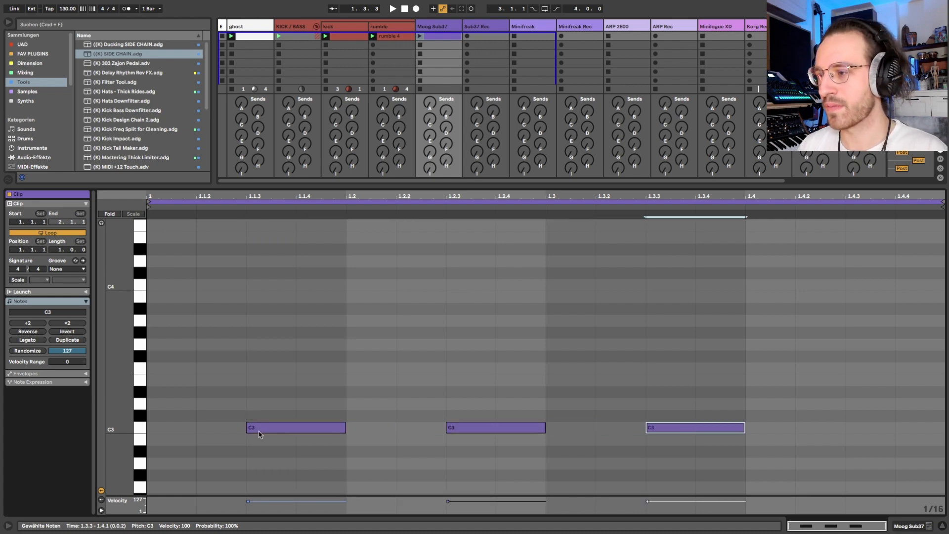
pyautogui.press('super+d')
pyautogui.press('Right')
pyautogui.press('Right')
pyautogui.doubleClick(353, 439)
pyautogui.click(366, 433)
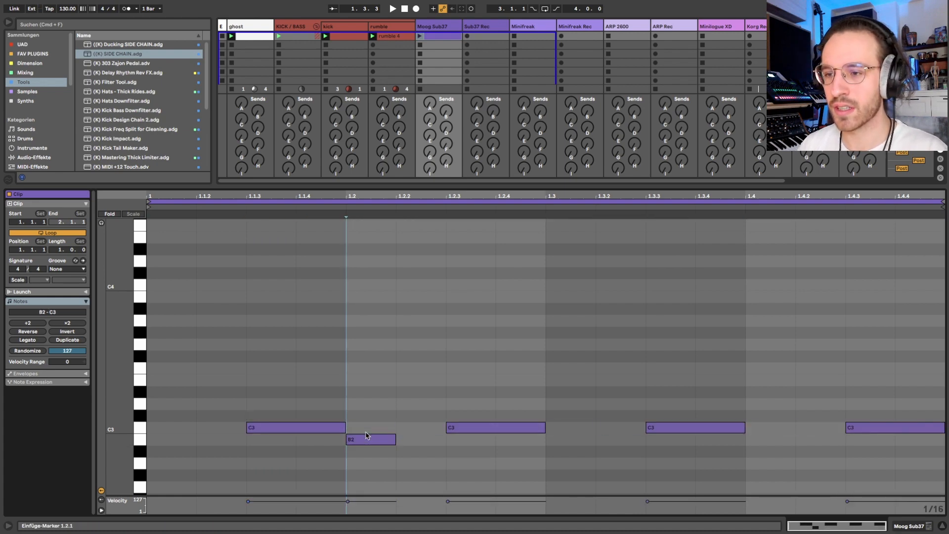
pyautogui.click(367, 438)
pyautogui.press('Delete')
# Step: Add an eighth-note C2 at 1.1.1 and duplicate the C2–C3 pair across all four beats of the bar
pyautogui.doubleClick(169, 427)
pyautogui.hotkey('shift', 'Right')
pyautogui.hotkey('shift', 'Down')
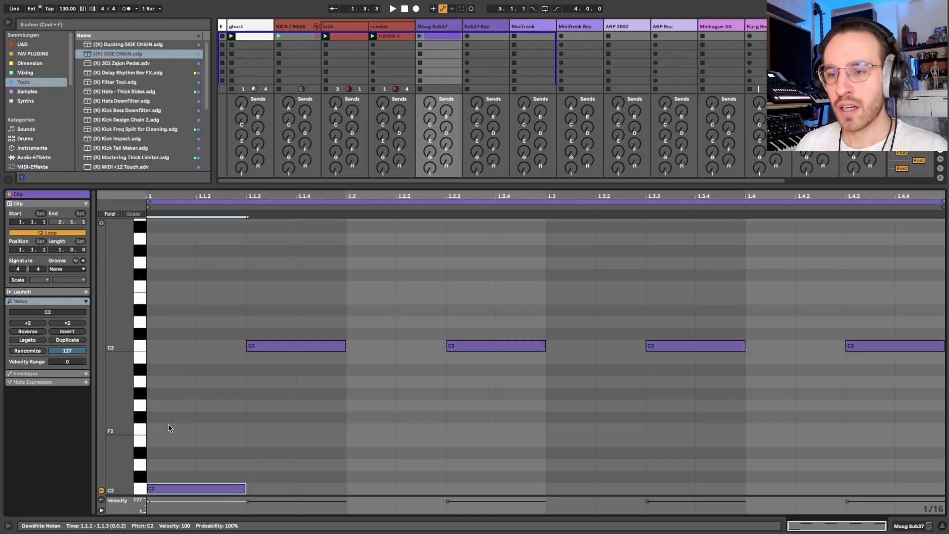
pyautogui.moveTo(171, 319); pyautogui.dragTo(300, 492)
pyautogui.press('super+d')
pyautogui.press('super+d')
pyautogui.press('super+d')
# Step: Transpose the C3 note at 1.3.3 up to D3 and the one at 1.4.3 up to D#3
pyautogui.click(683, 346)
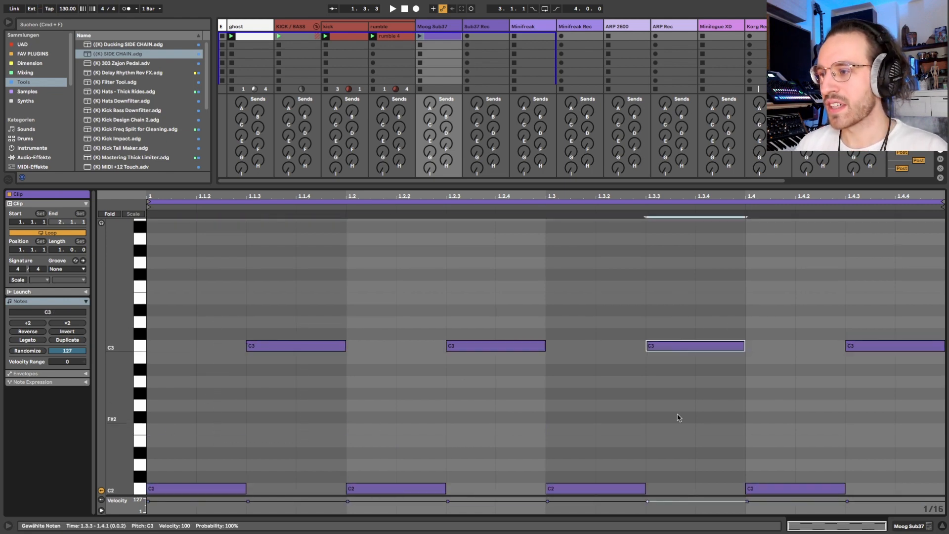
pyautogui.press('Up')
pyautogui.press('Up')
pyautogui.hotkey('alt', 'Right')
pyautogui.press('Up')
pyautogui.press('Up')
pyautogui.press('Up')
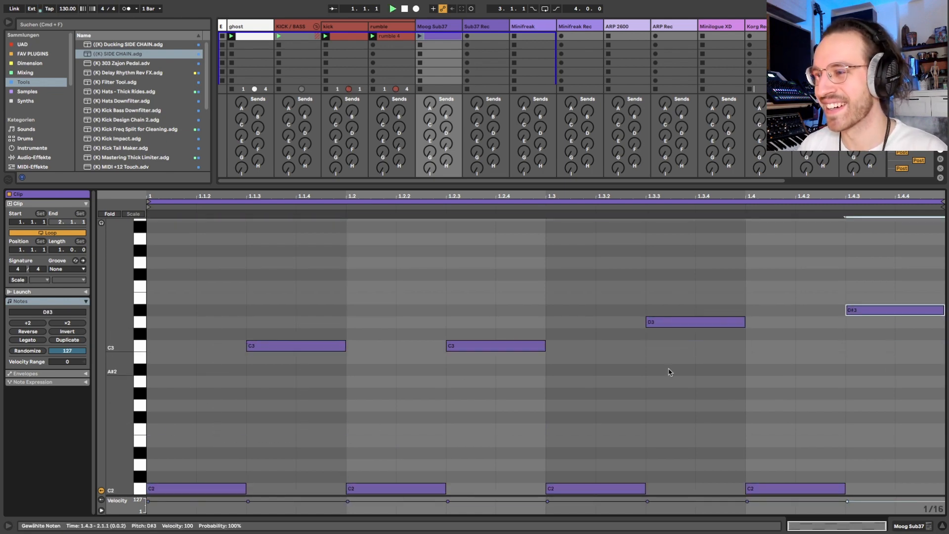
# Step: Play the kick, rumble and Moog Sub37 clips together and check the track's device view
pyautogui.press('space')
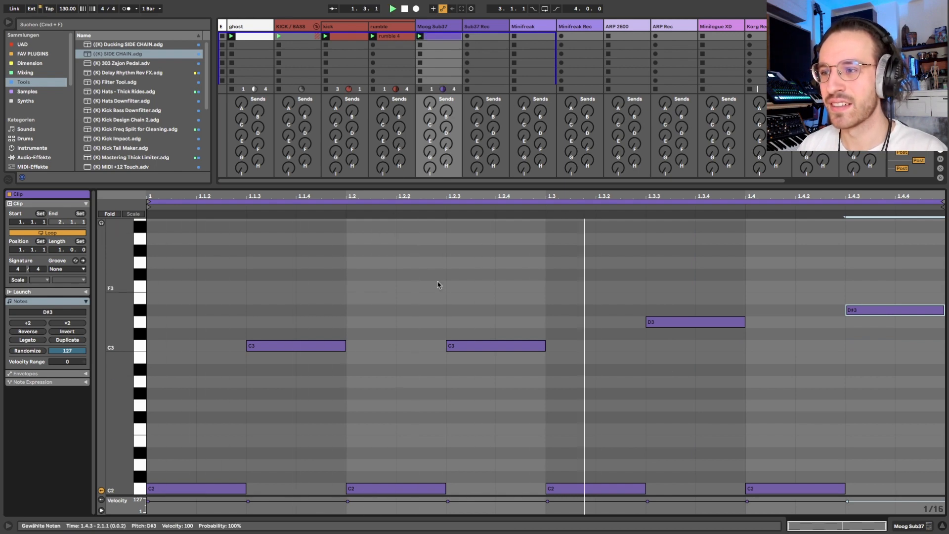
pyautogui.hotkey('shift', 'Tab')
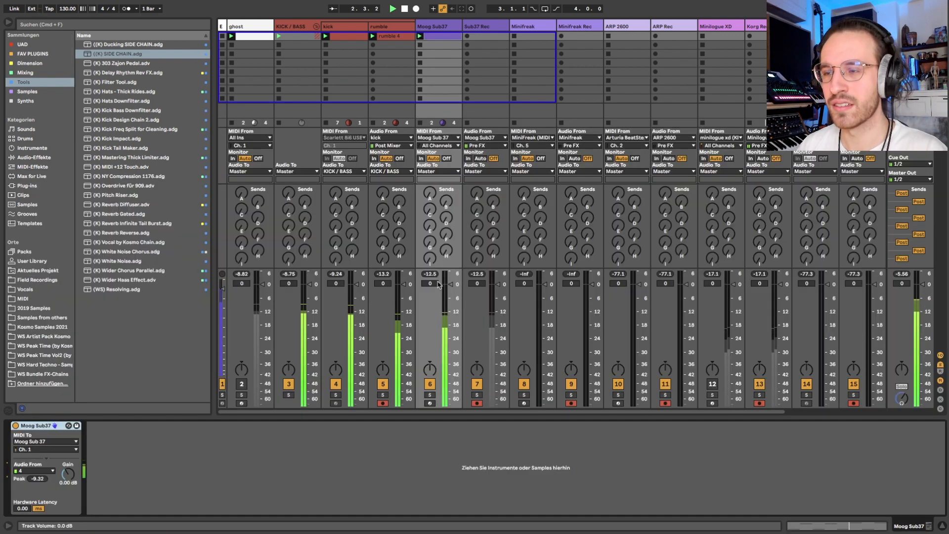
pyautogui.hotkey('shift', 'Tab')
pyautogui.hotkey('shift', 'Tab')
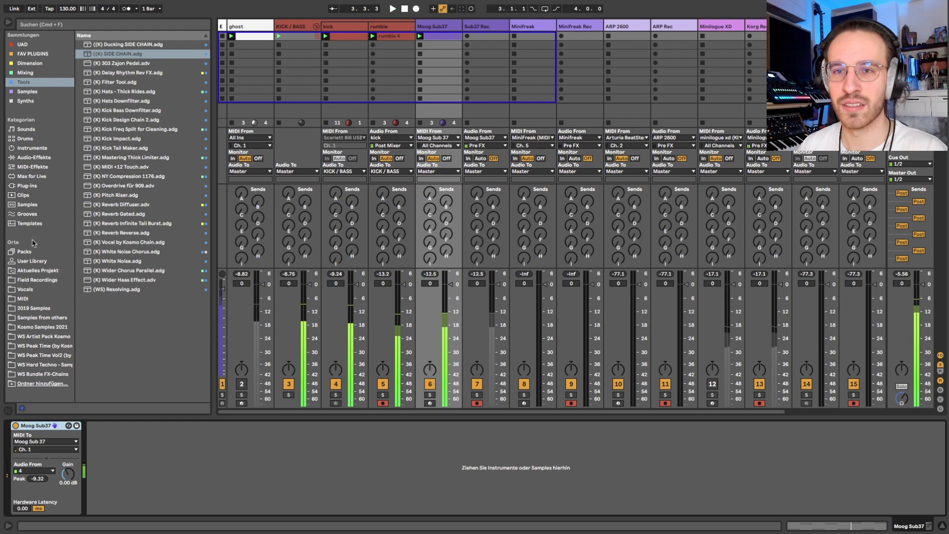
# Step: Add an Arpeggiator before the Moog Sub37 instrument, set its Steps to 1, and play the result
pyautogui.click(32, 157)
pyautogui.click(33, 148)
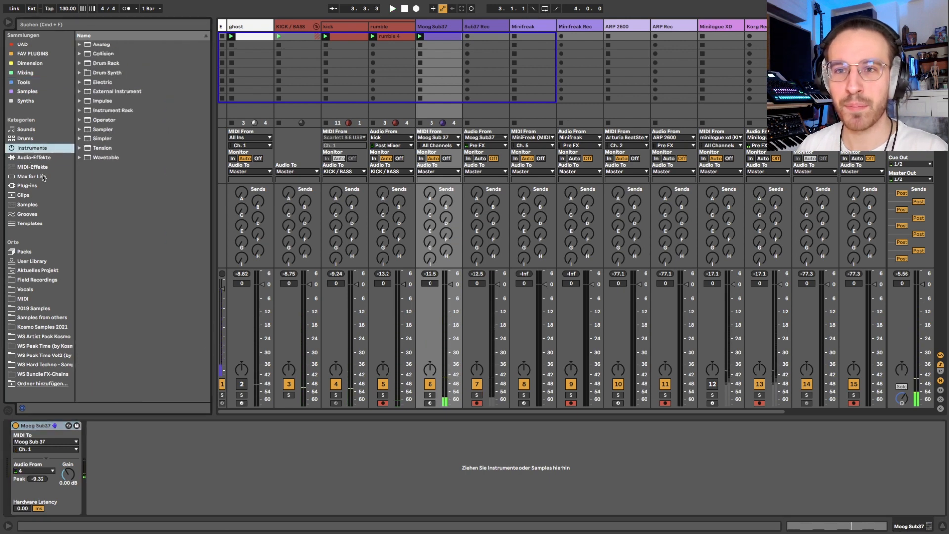
pyautogui.click(32, 167)
pyautogui.doubleClick(107, 44)
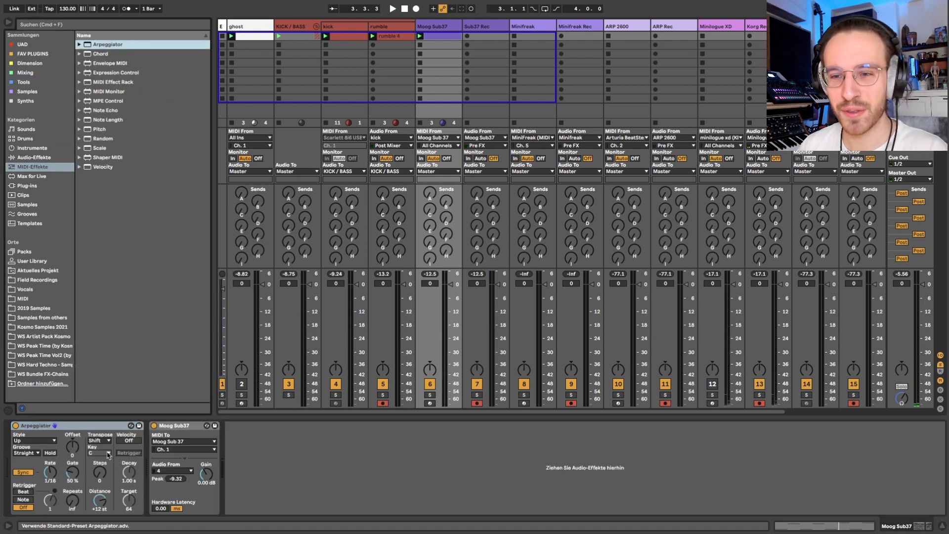
pyautogui.moveTo(100, 473); pyautogui.dragTo(100, 468)
pyautogui.press('space')
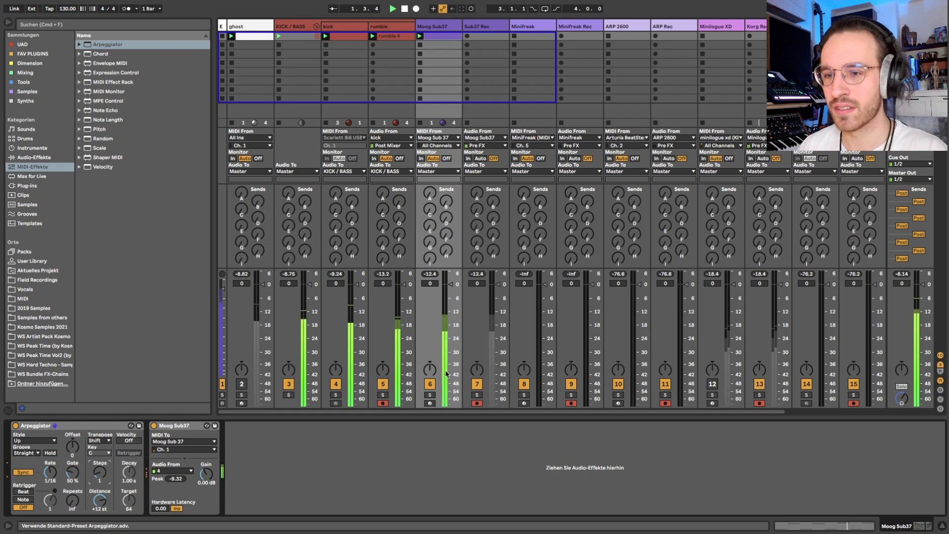
# Step: Solo the Moog Sub37 track so that only the bass sequence is heard
pyautogui.click(438, 36)
pyautogui.click(430, 399)
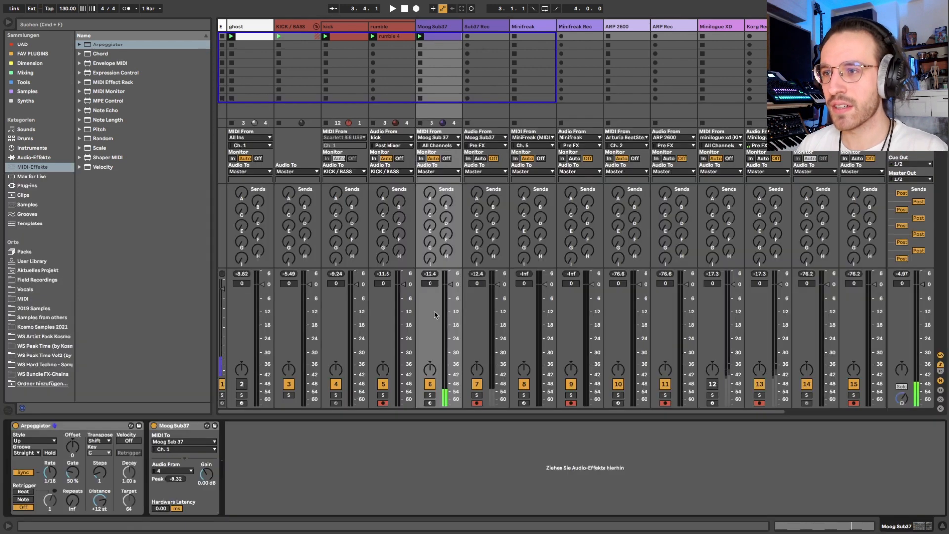
pyautogui.click(430, 395)
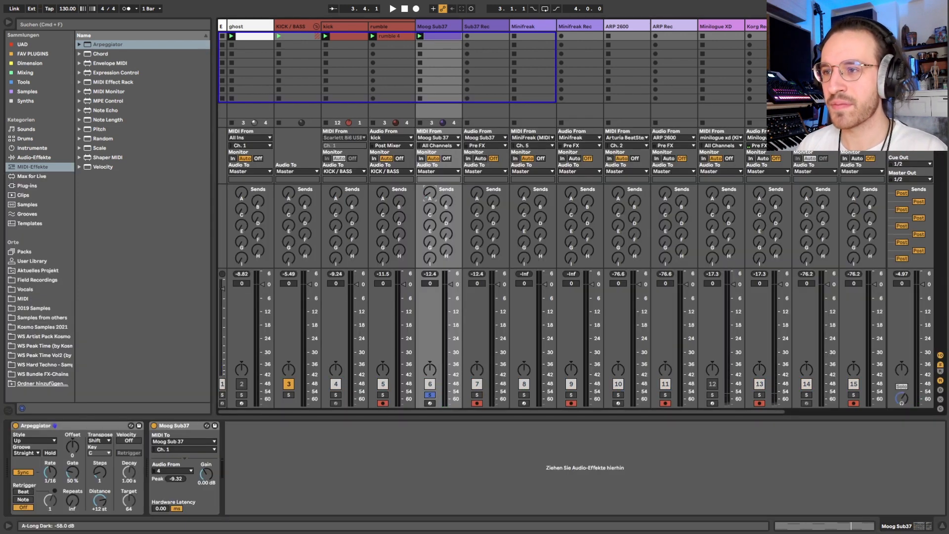
# Step: Deactivate the C2 and C3 notes on the second beat of the Moog Sub37 clip and return to the track's device view
pyautogui.click(440, 37)
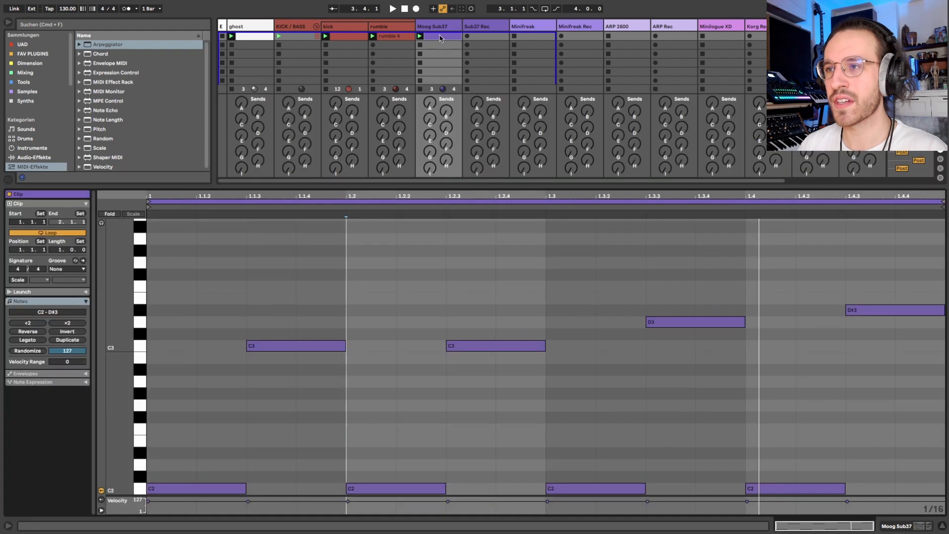
pyautogui.moveTo(497, 300); pyautogui.dragTo(381, 509)
pyautogui.press('0')
pyautogui.click(432, 91)
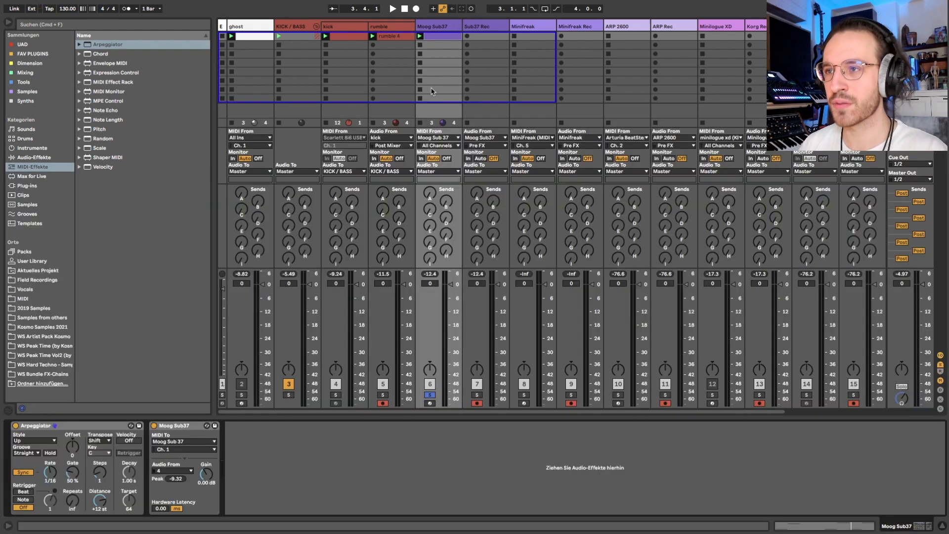
# Step: Audition the soloed Moog Sub37 with its A Long Dark send at -1.0 dB, and show the return tracks to inspect that return's devices
pyautogui.press('space')
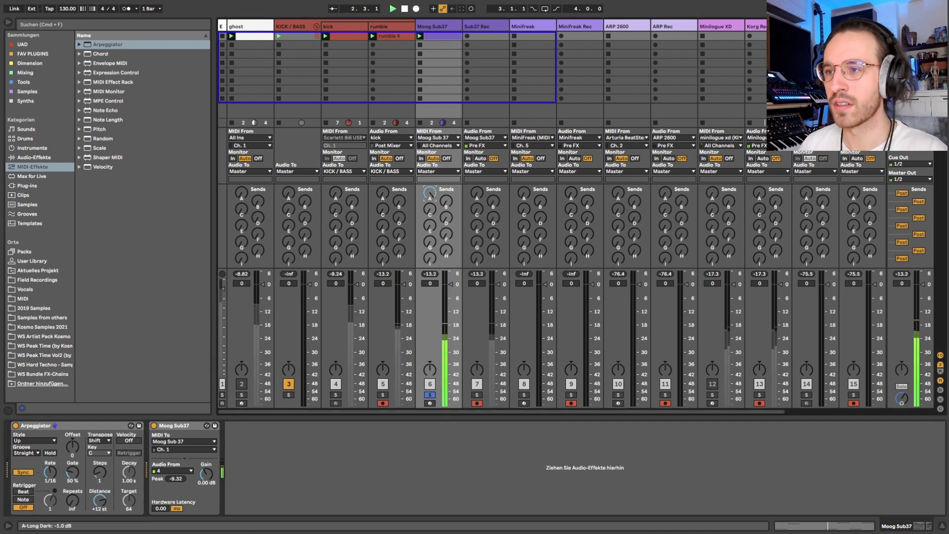
pyautogui.press('alt+super+r')
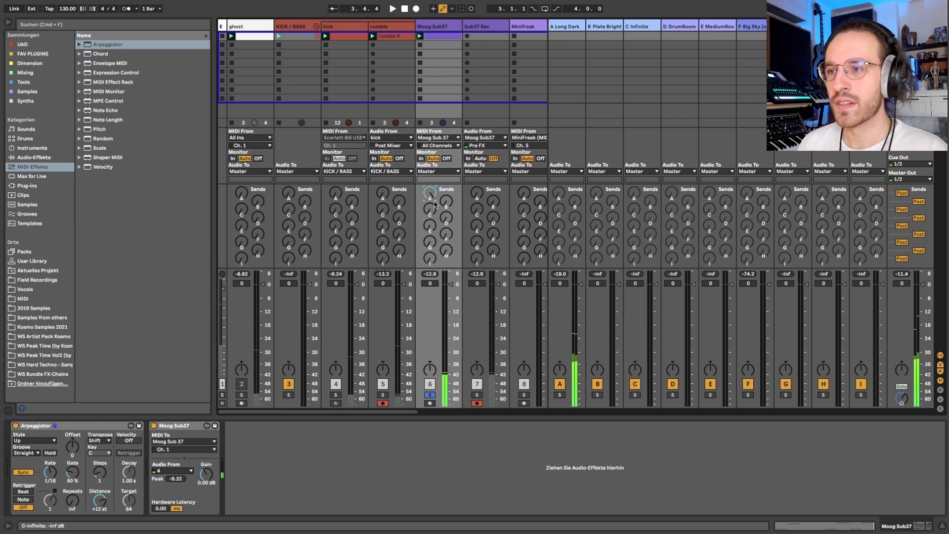
pyautogui.click(562, 26)
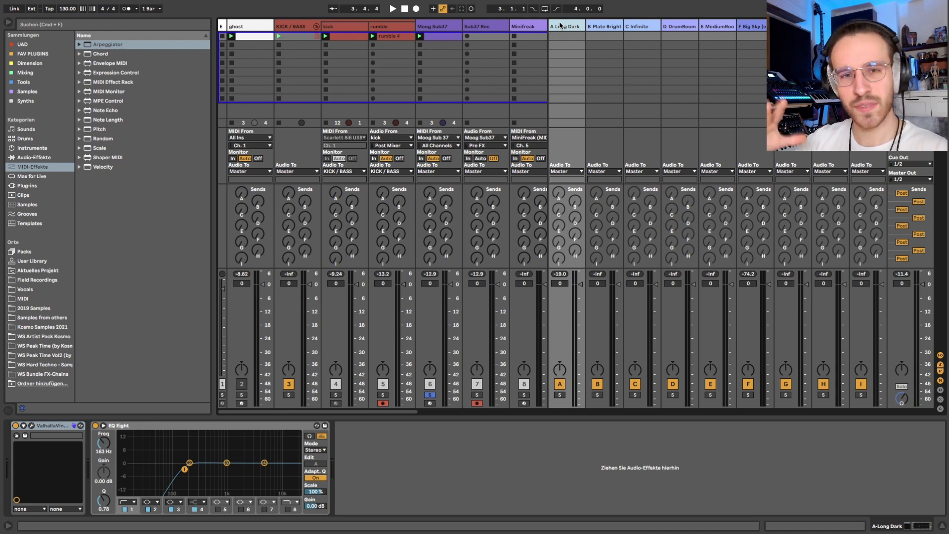
pyautogui.click(447, 26)
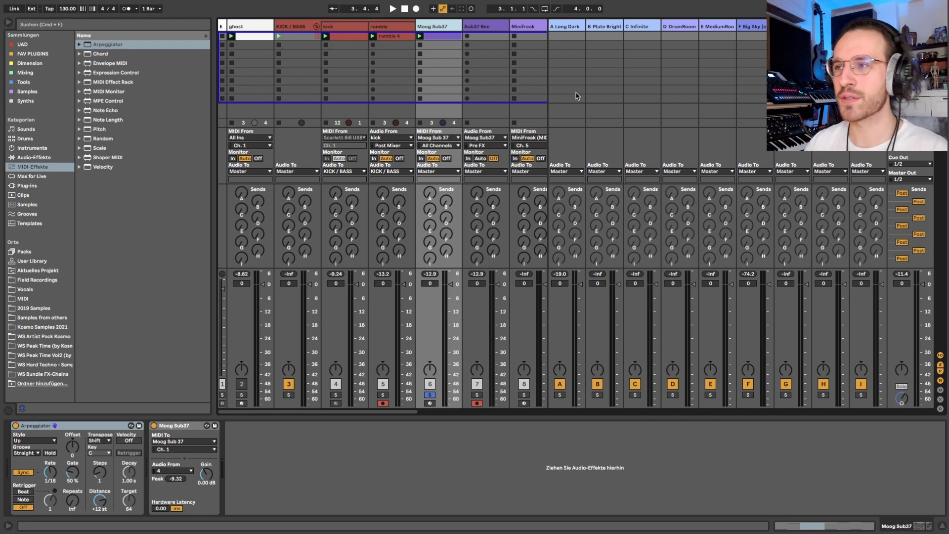
# Step: Inspect the B Plate Bright return and audition the Moog Sub37 through its send, comparing it with the A Long Dark send
pyautogui.click(598, 29)
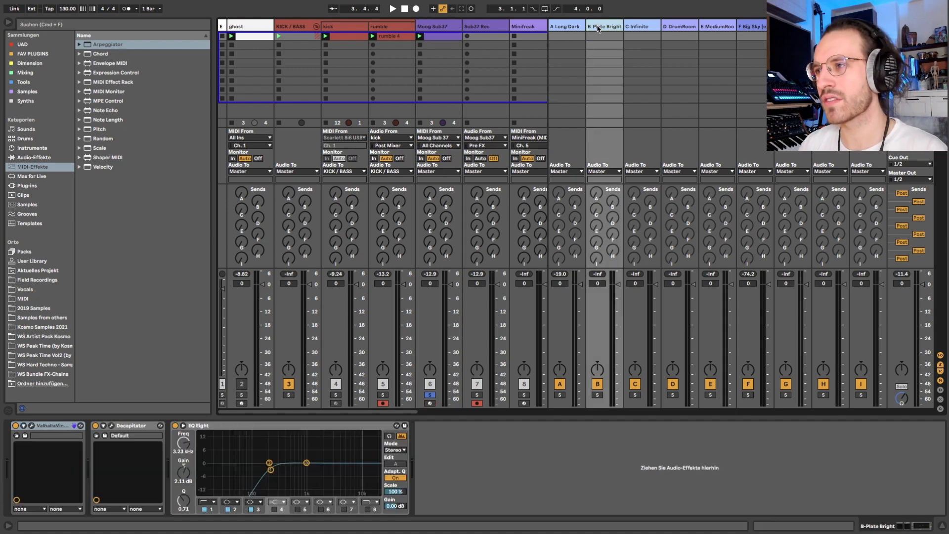
pyautogui.click(444, 26)
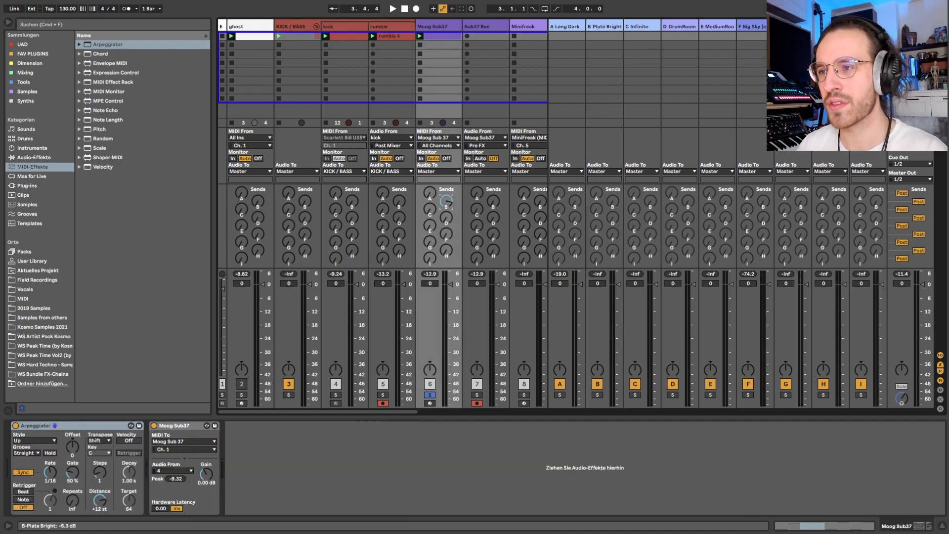
pyautogui.press('space')
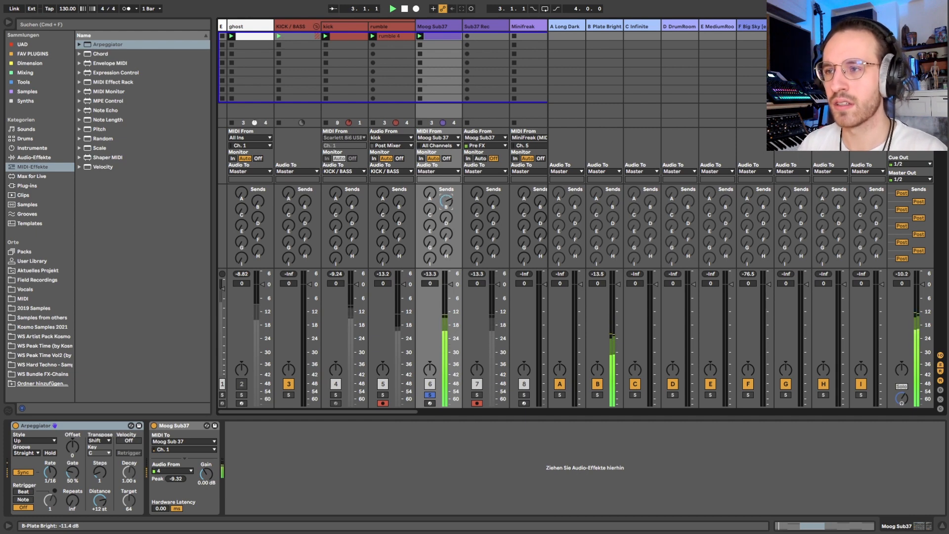
pyautogui.moveTo(446, 201); pyautogui.dragTo(446, 247)
pyautogui.moveTo(431, 193)
pyautogui.mouseDown()
pyautogui.moveTo(430, 138)
pyautogui.moveTo(430, 197)
pyautogui.mouseUp()
pyautogui.press('space')
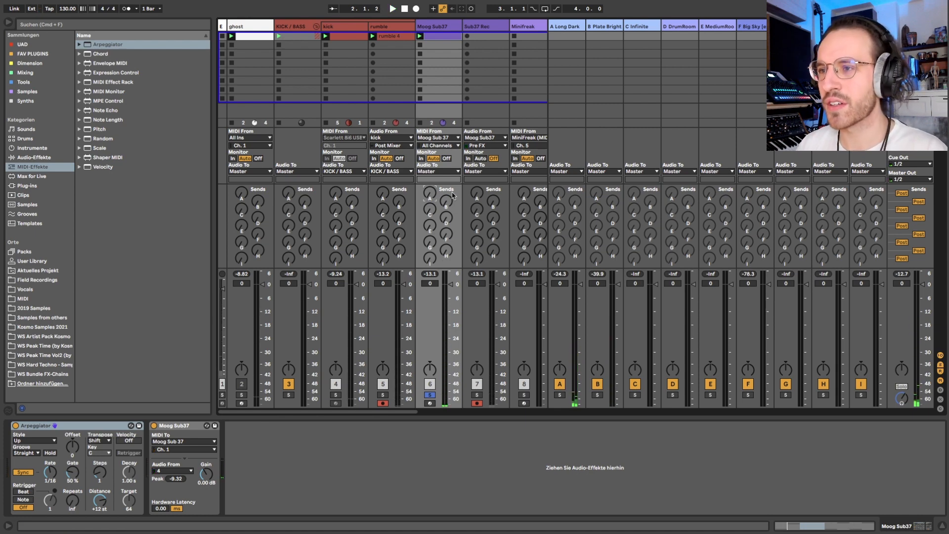
# Step: Inspect the C Infinite return's device chain and audition the Moog Sub37 with its send to that return at -1.0 dB
pyautogui.click(638, 27)
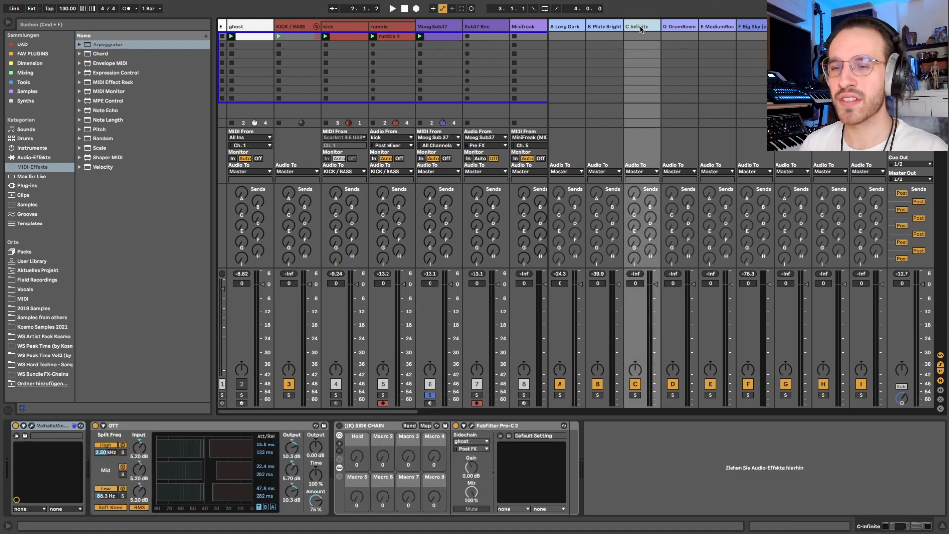
pyautogui.press('Left')
pyautogui.press('Left')
pyautogui.press('Left')
pyautogui.press('Right')
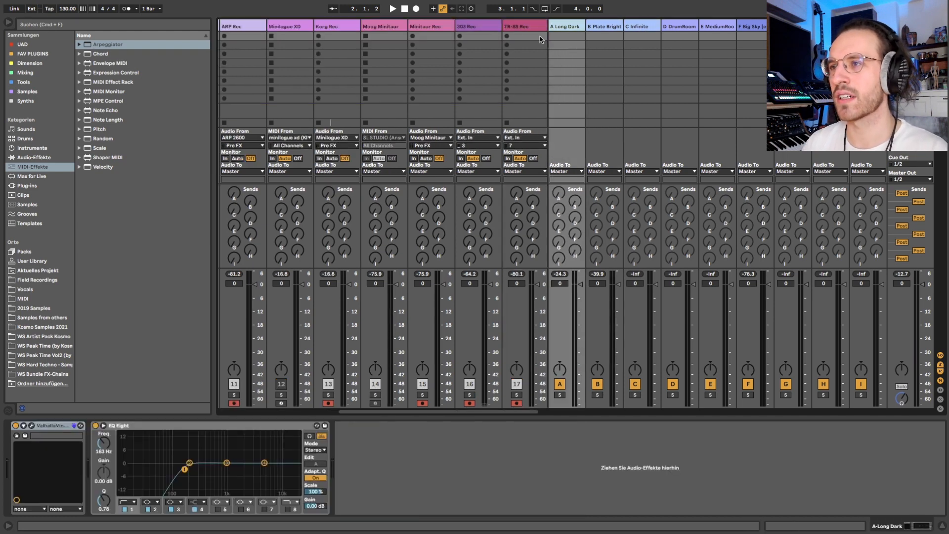
pyautogui.hscroll(-10, 541, 39)
pyautogui.click(449, 26)
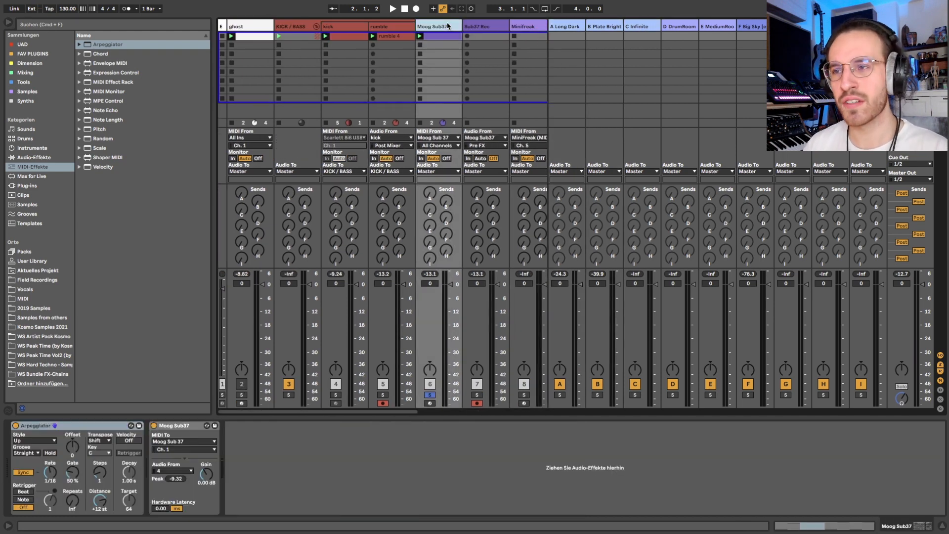
pyautogui.press('space')
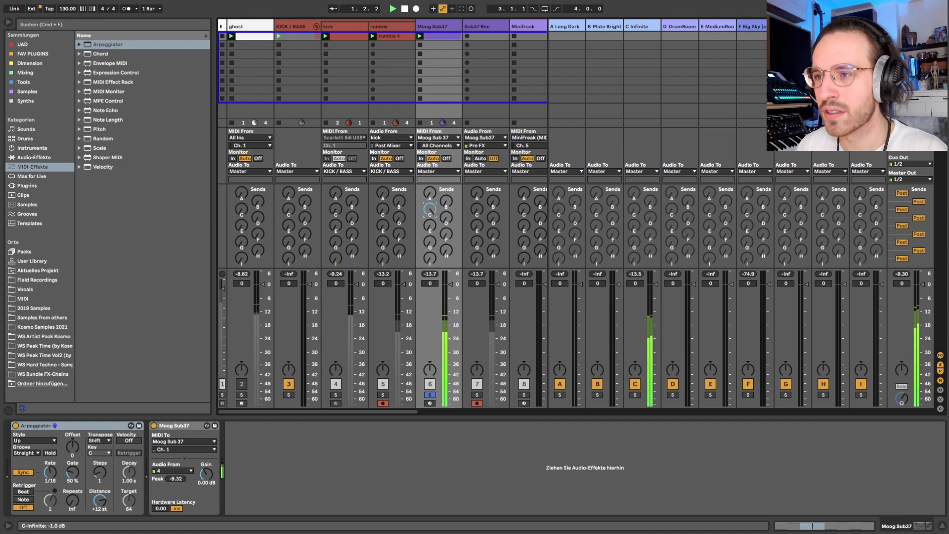
pyautogui.moveTo(429, 208); pyautogui.dragTo(432, 215)
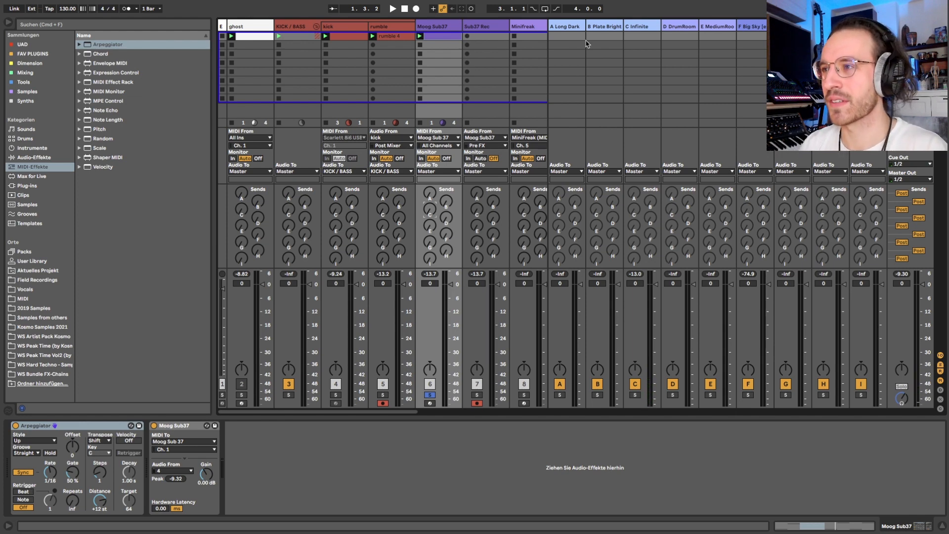
# Step: Highlight returns A to C, audition the Moog Sub37 with its D DrumRoom send at -5.0 dB, and reset that send
pyautogui.click(564, 26)
pyautogui.hotkey('shift', 'Right')
pyautogui.hotkey('shift', 'Right')
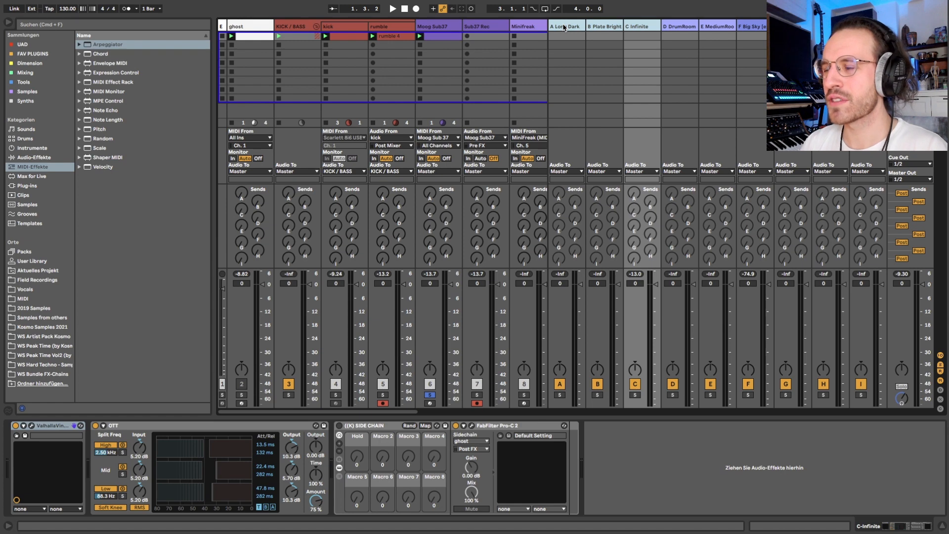
pyautogui.press('Right')
pyautogui.click(442, 27)
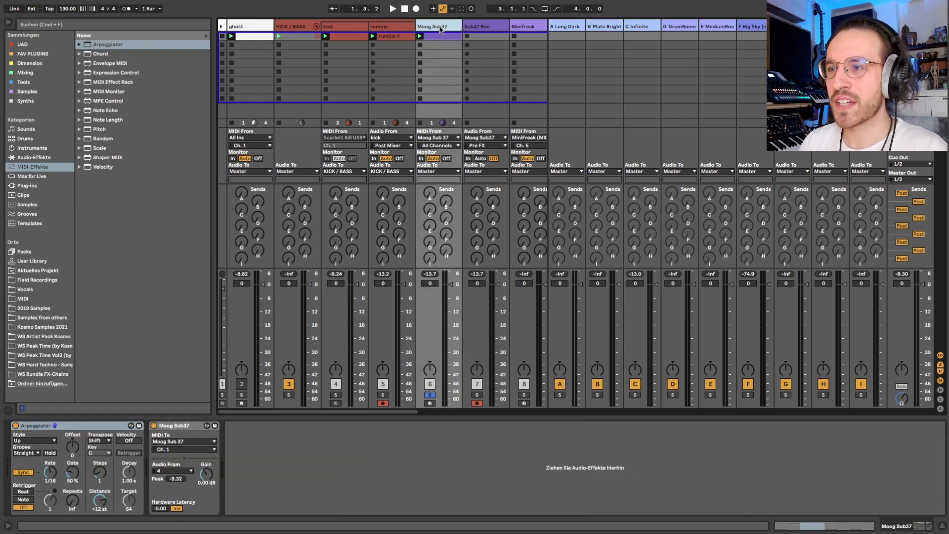
pyautogui.moveTo(446, 217); pyautogui.dragTo(446, 202)
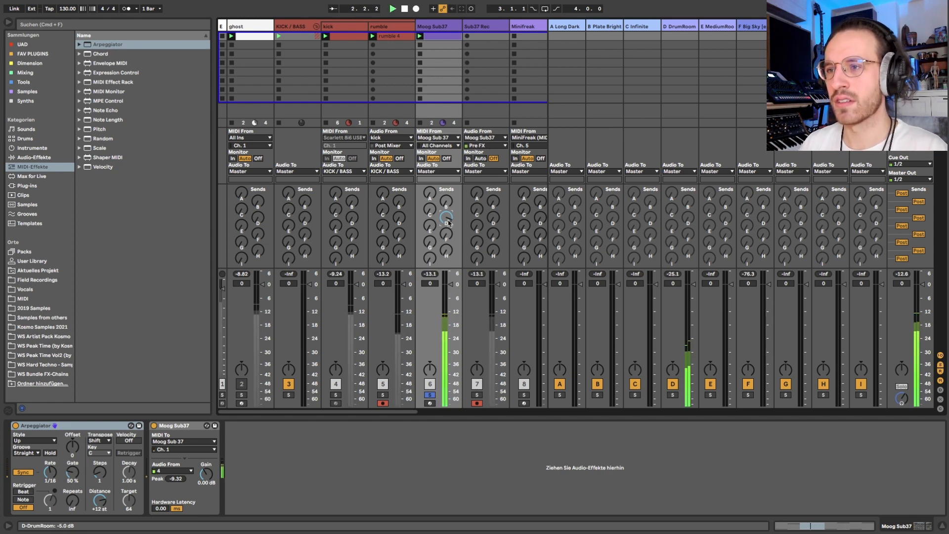
pyautogui.press('space')
pyautogui.doubleClick(448, 220)
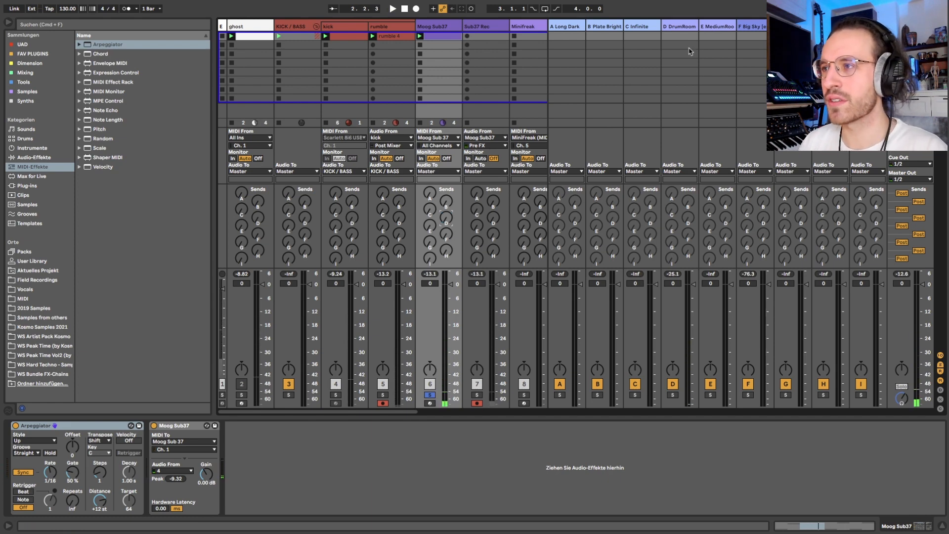
# Step: Inspect the E MediumRoom return, audition the Moog Sub37 with that send at -1.3 dB, and bring the send back down
pyautogui.click(717, 28)
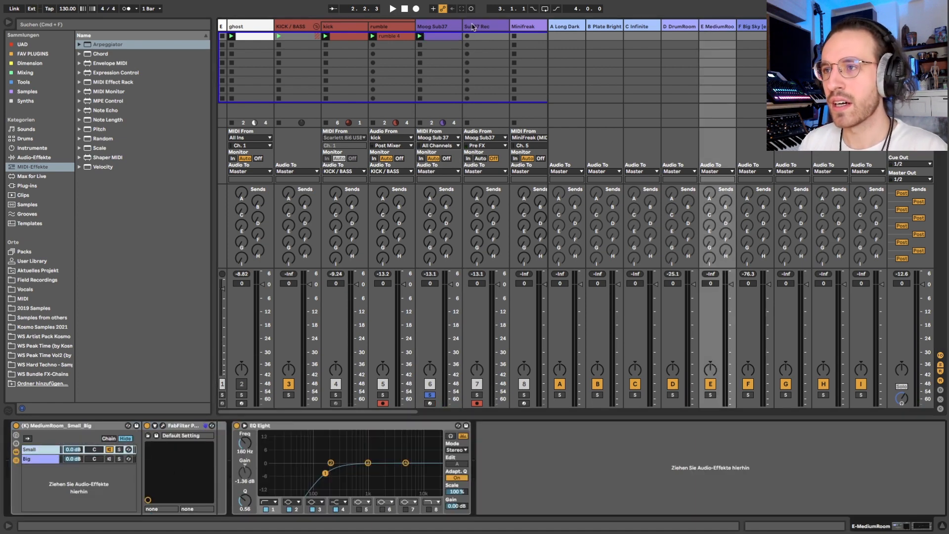
pyautogui.click(452, 26)
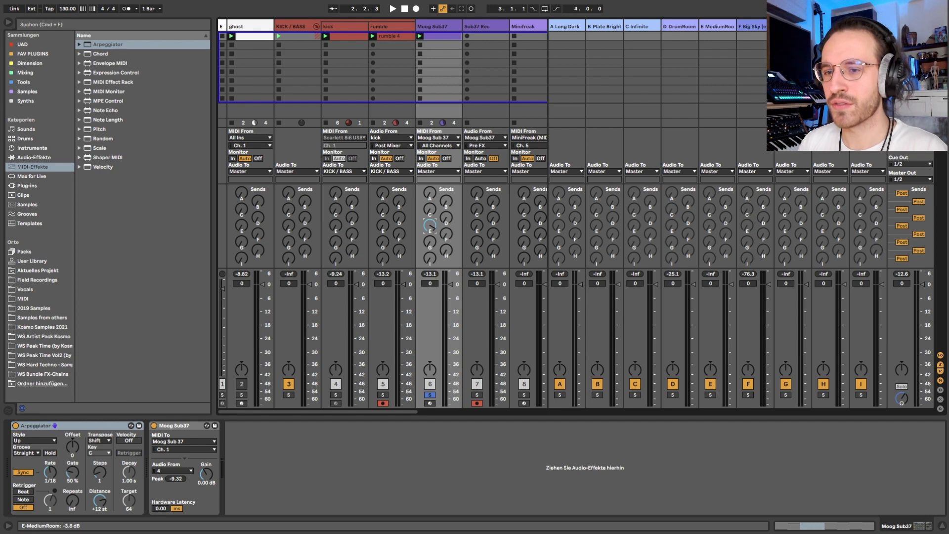
pyautogui.press('space')
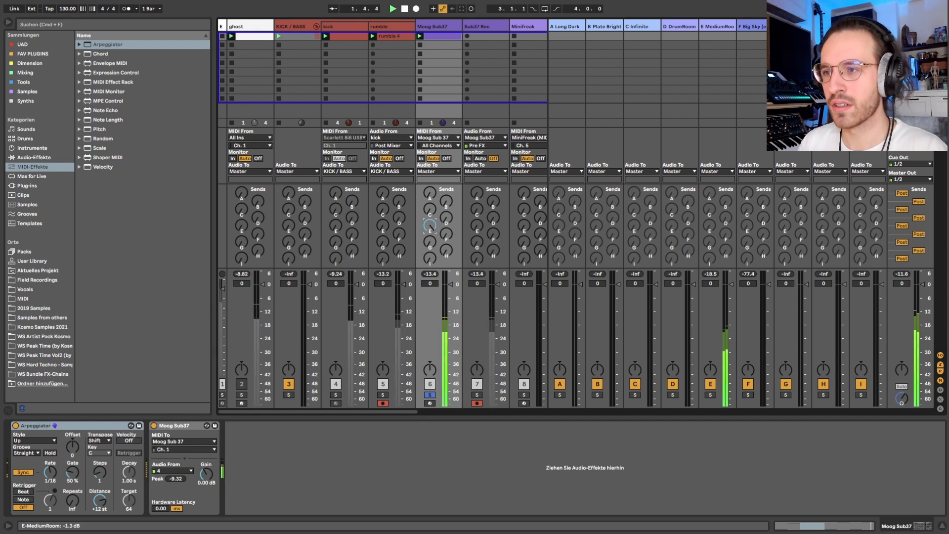
pyautogui.moveTo(432, 227); pyautogui.dragTo(432, 267)
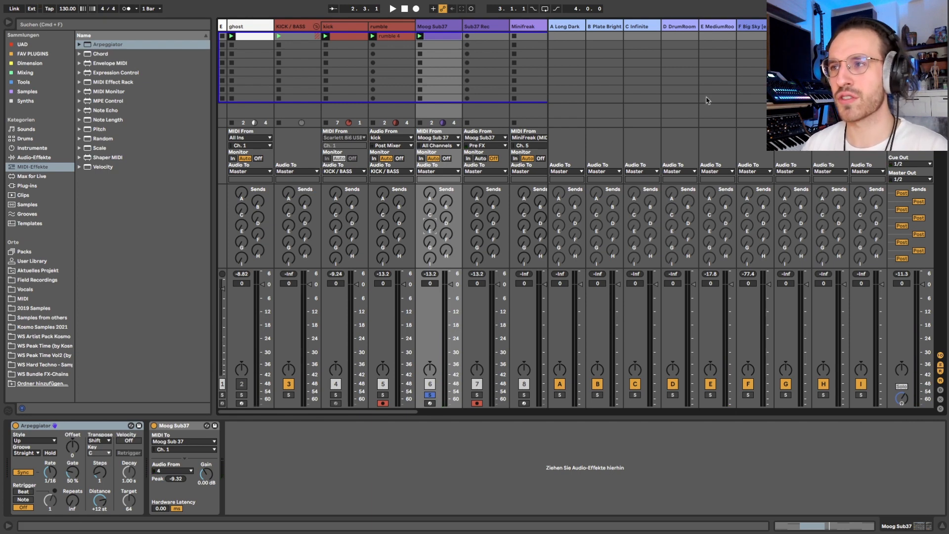
# Step: Review the device chains of the reverb returns from A Long Dark through F Big Sky
pyautogui.click(598, 31)
pyautogui.press('Left')
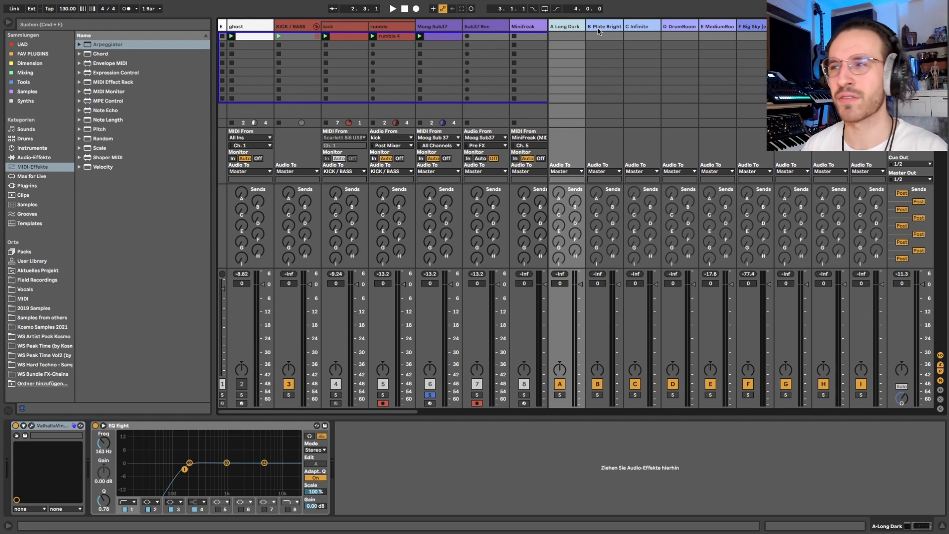
pyautogui.press('Right')
pyautogui.press('Right')
pyautogui.press('Right')
pyautogui.press('Right')
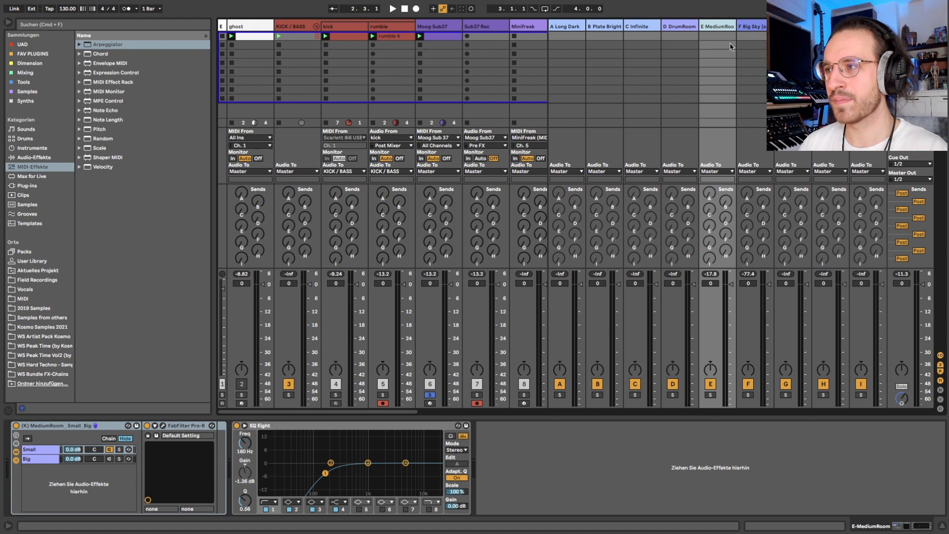
pyautogui.click(749, 30)
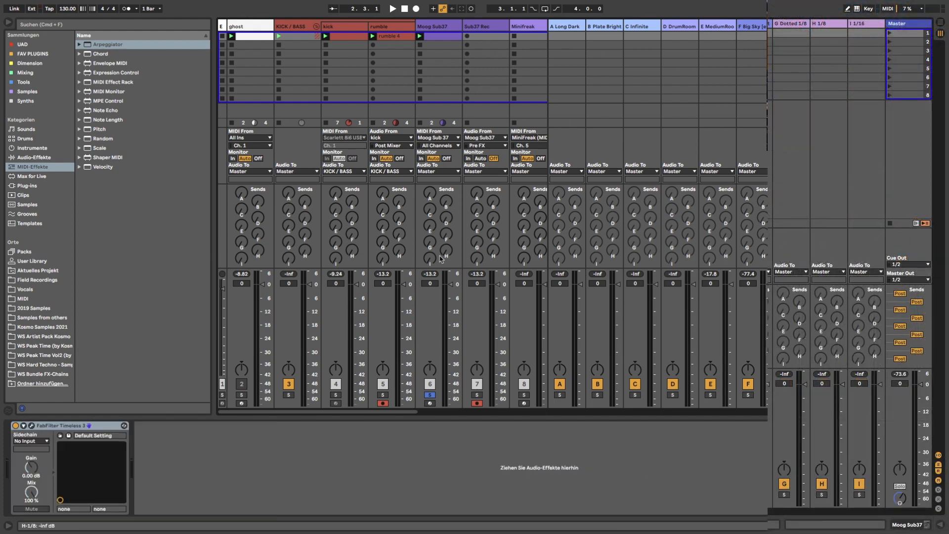
# Step: Audition the Moog Sub37 through the delay sends G Dotted 1/8, H 1/8 and I 1/16 in turn, resetting each one
pyautogui.press('space')
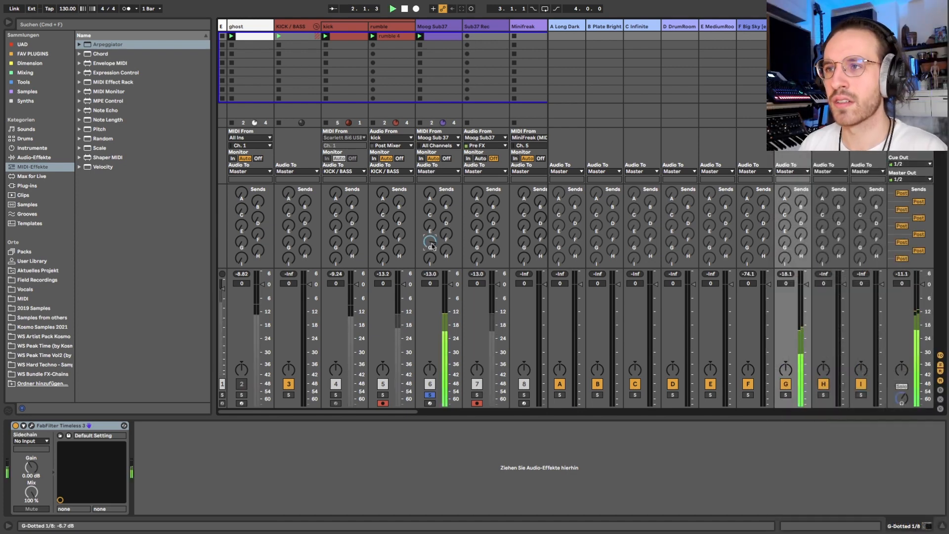
pyautogui.moveTo(431, 247); pyautogui.dragTo(432, 277)
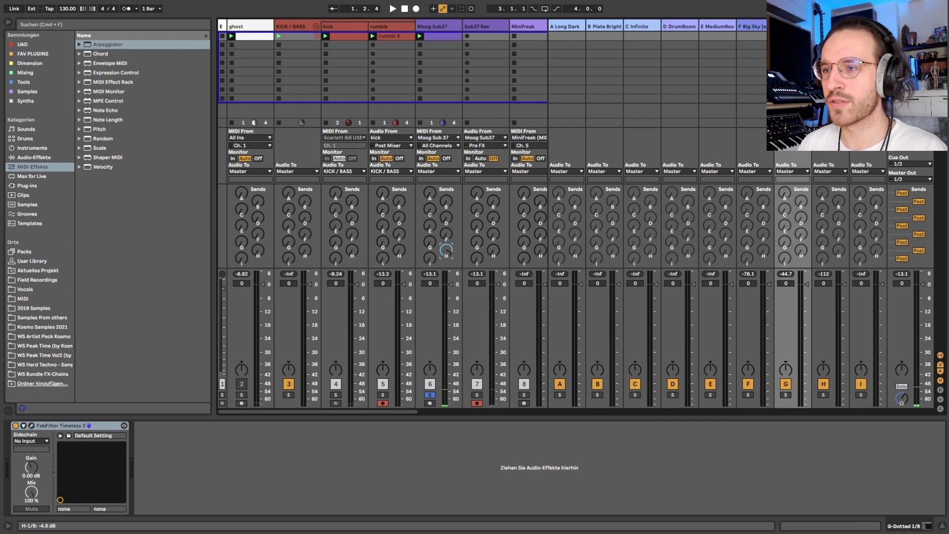
pyautogui.press('space')
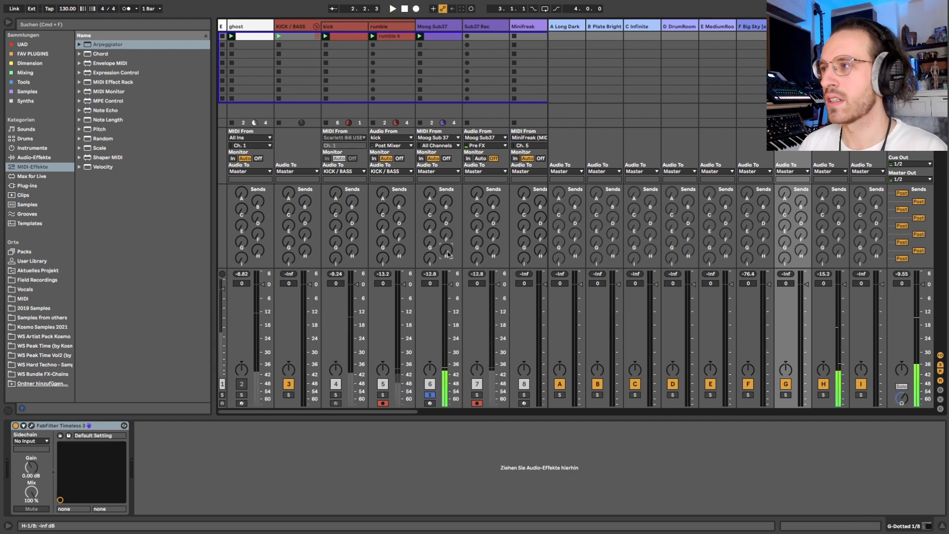
pyautogui.moveTo(429, 262); pyautogui.dragTo(429, 262)
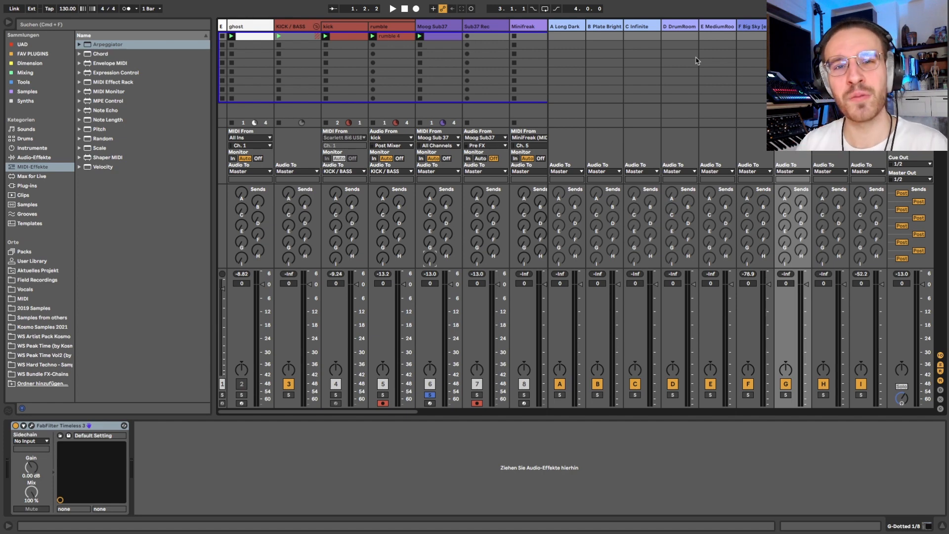
# Step: Hide the return tracks and show the ghost track's devices
pyautogui.click(437, 27)
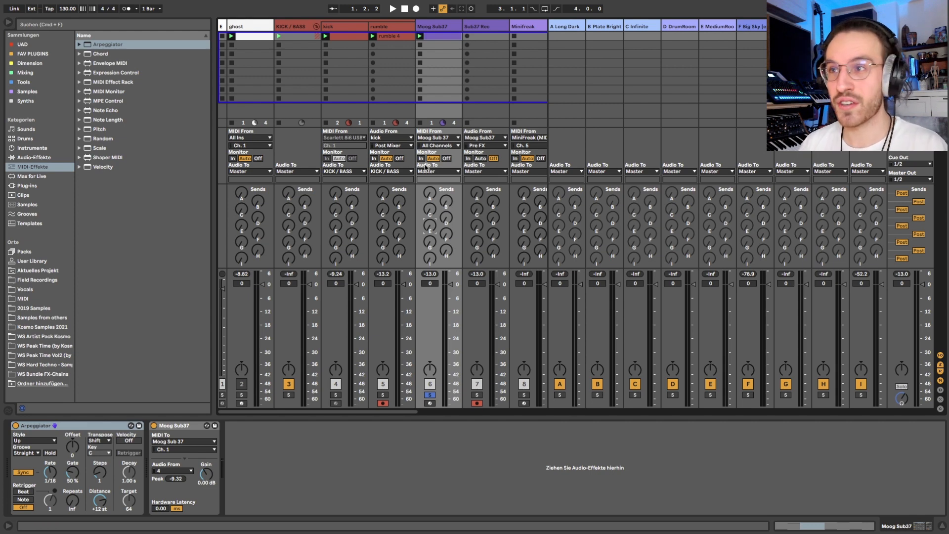
pyautogui.press('super+alt+r')
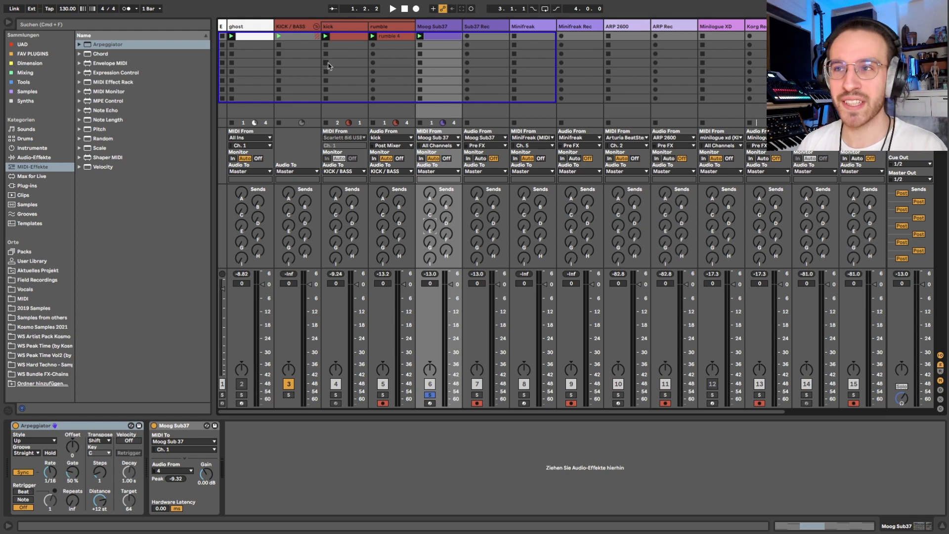
pyautogui.click(260, 27)
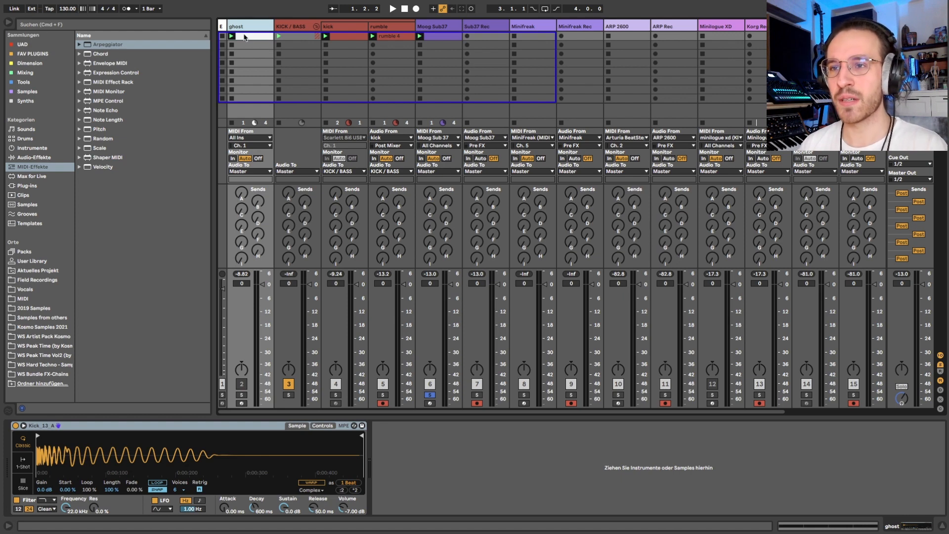
# Step: Examine the MIDI notes of the ghost track's first clip and return to the track's device view
pyautogui.doubleClick(245, 38)
pyautogui.moveTo(177, 255); pyautogui.dragTo(836, 415)
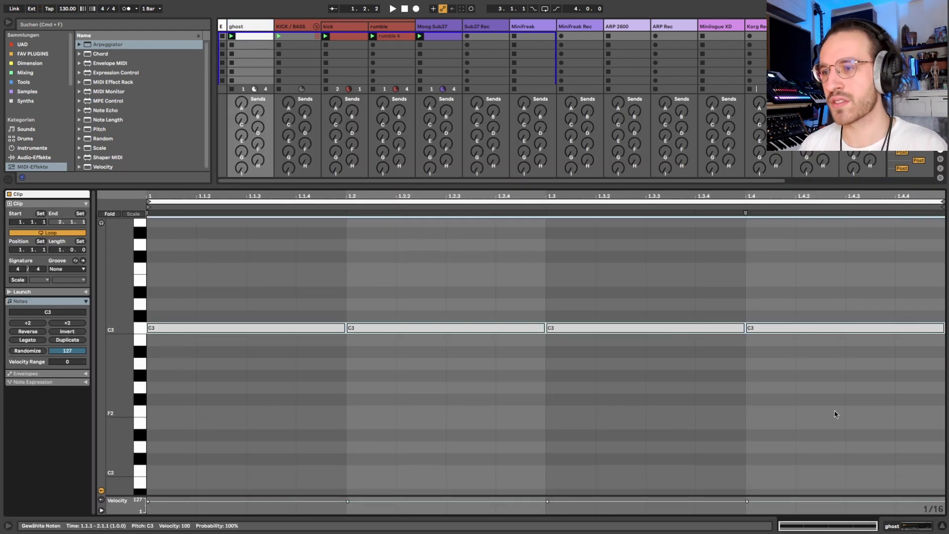
pyautogui.moveTo(249, 318); pyautogui.dragTo(315, 385)
pyautogui.moveTo(390, 315); pyautogui.dragTo(552, 415)
pyautogui.moveTo(586, 314); pyautogui.dragTo(749, 392)
pyautogui.moveTo(436, 277); pyautogui.dragTo(465, 408)
pyautogui.moveTo(657, 256); pyautogui.dragTo(712, 376)
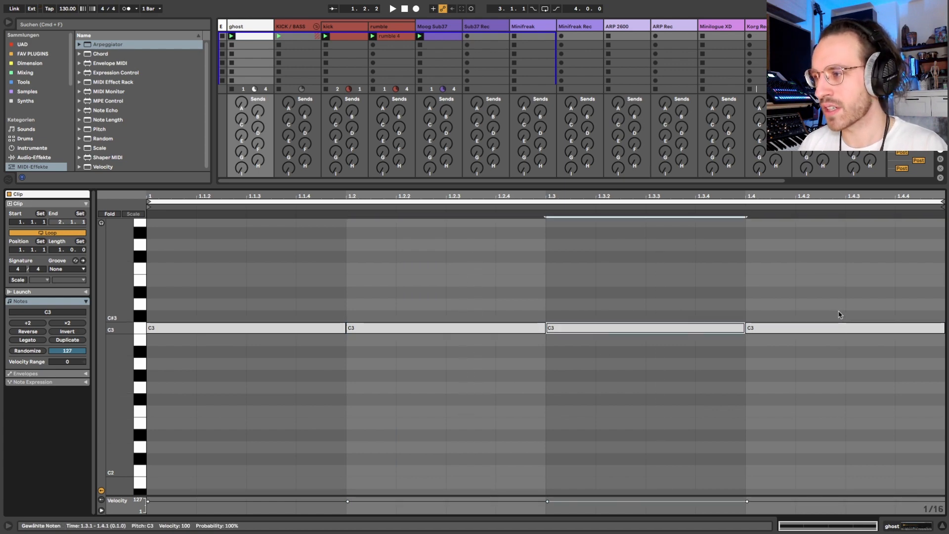
pyautogui.moveTo(839, 313); pyautogui.dragTo(821, 472)
pyautogui.hotkey('shift', 'Tab')
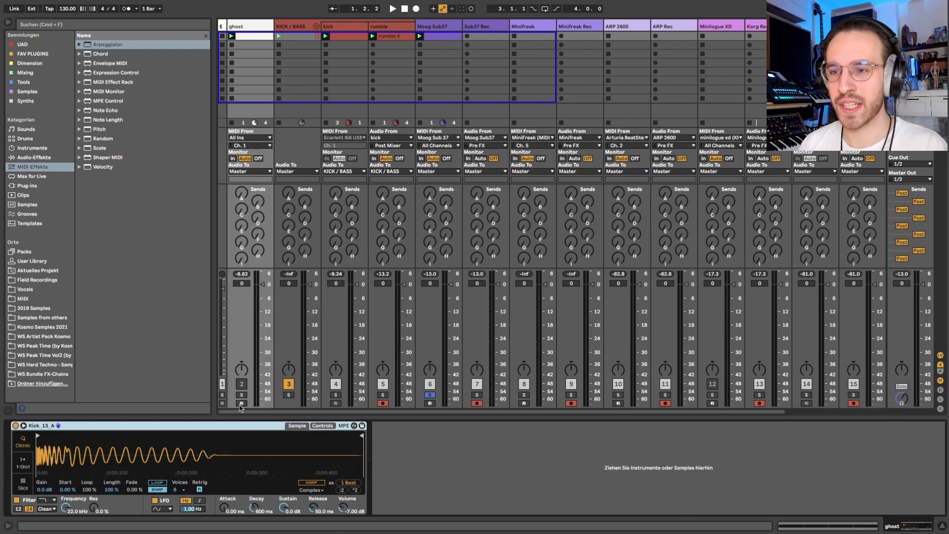
# Step: Audition the ghost track on its own in solo, and release the solo
pyautogui.click(242, 395)
pyautogui.press('space')
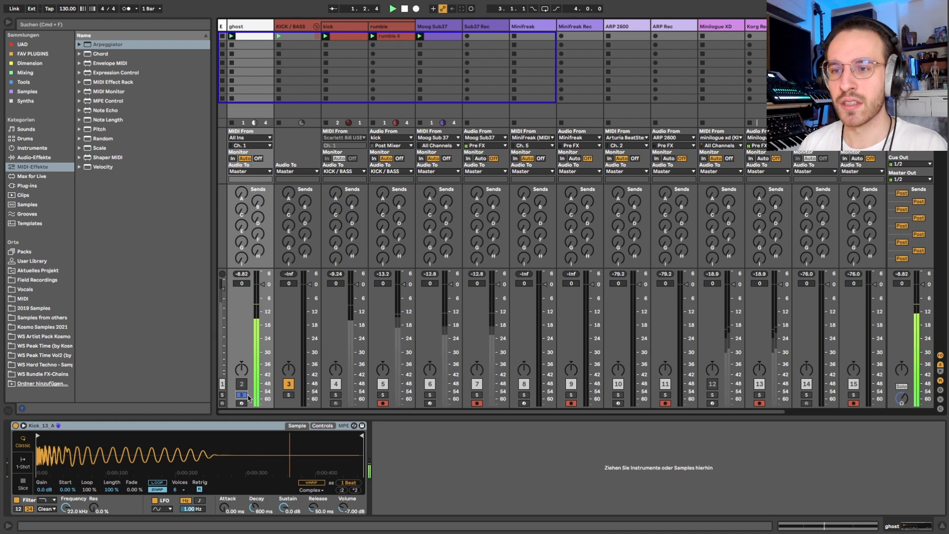
pyautogui.click(242, 396)
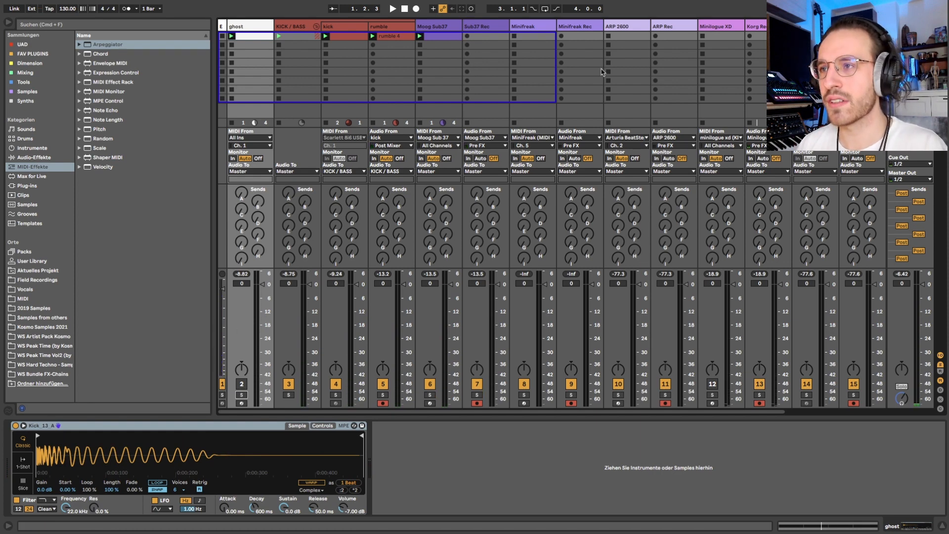
# Step: Add the ((K) SIDE CHAIN.adg rack from the Tools collection to the Moog Sub37 track and set its Pro-C 2 sidechain source to ghost
pyautogui.click(445, 27)
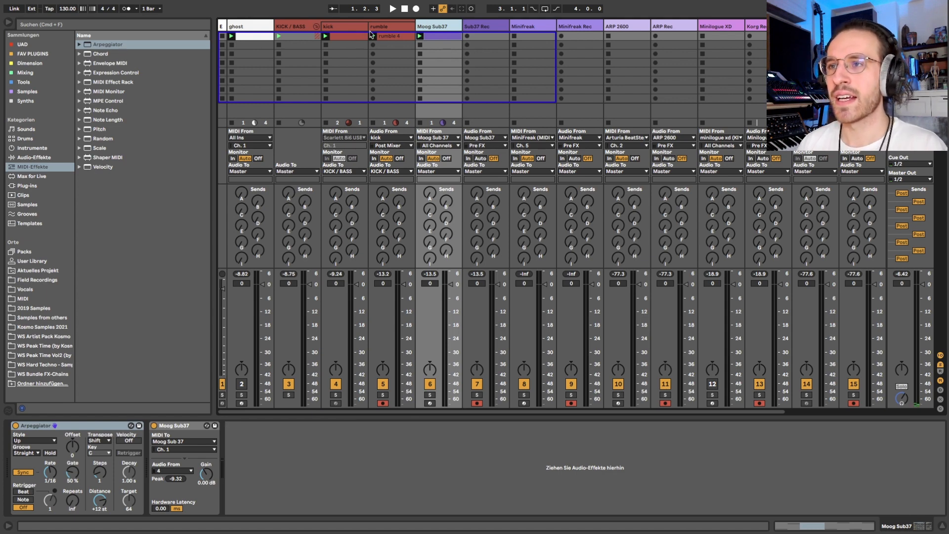
pyautogui.click(385, 28)
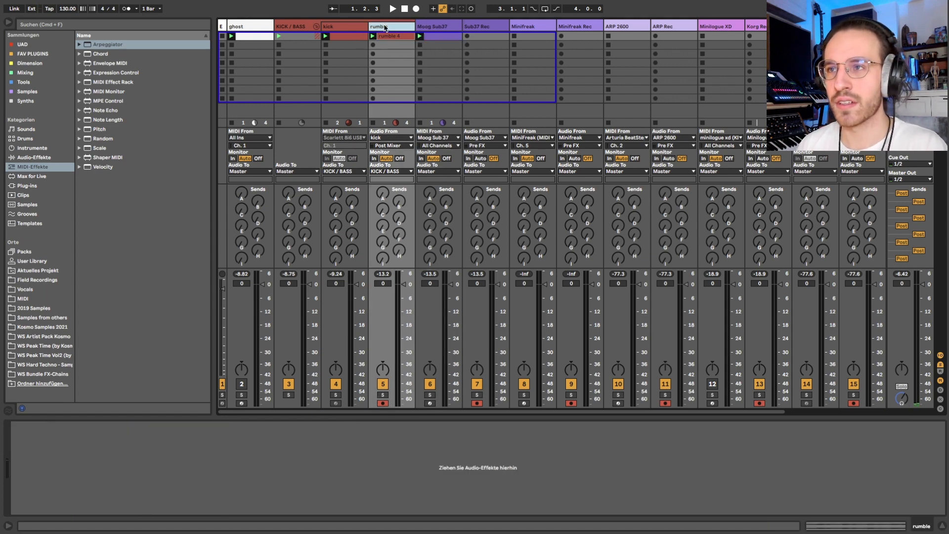
pyautogui.press('Right')
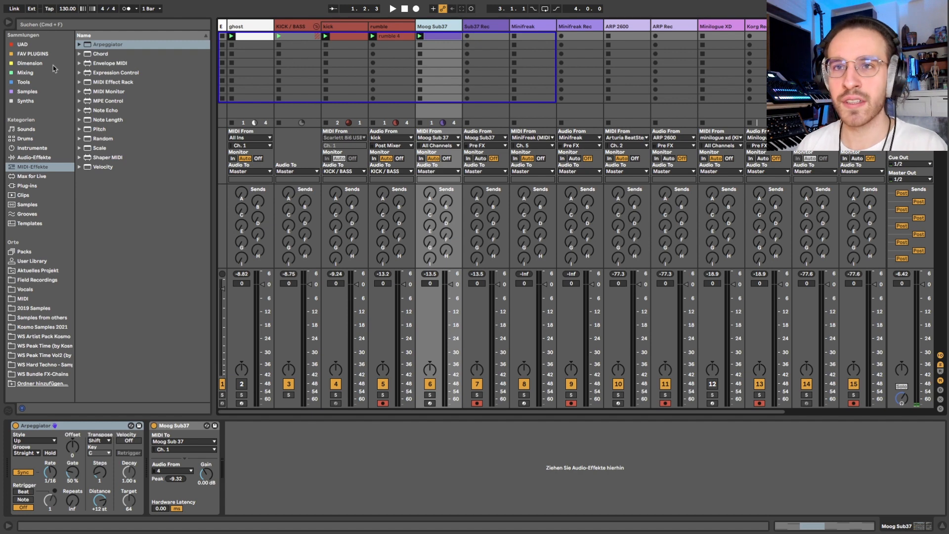
pyautogui.click(30, 186)
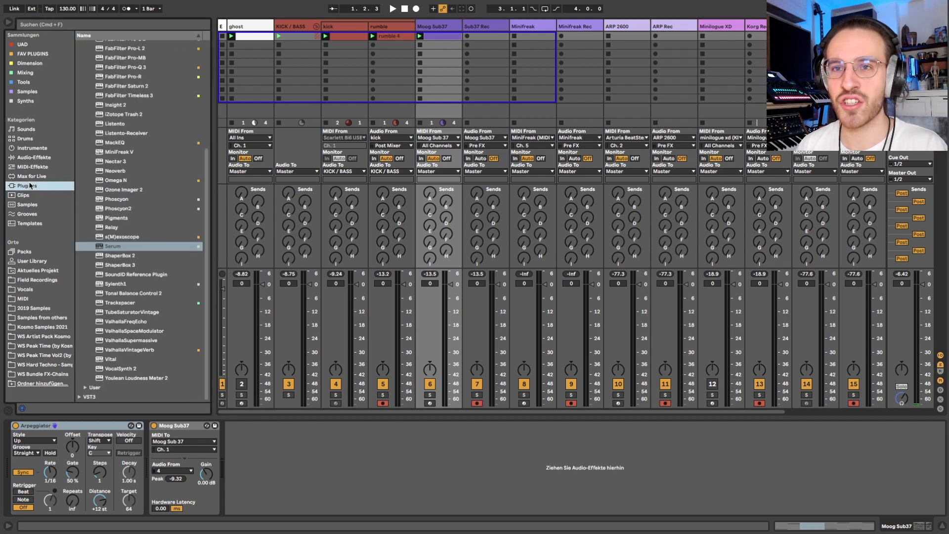
pyautogui.scroll(5, 114, 89)
pyautogui.click(24, 83)
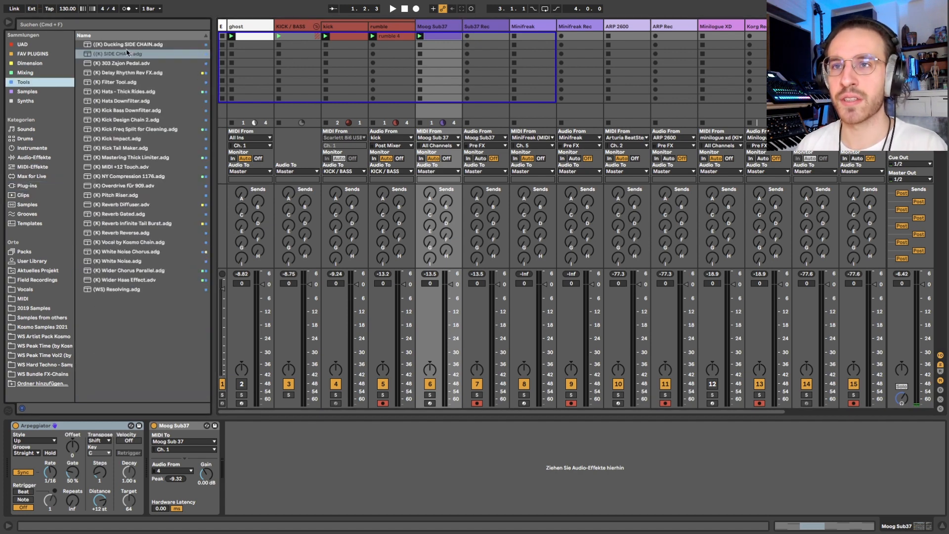
pyautogui.doubleClick(127, 53)
pyautogui.click(355, 441)
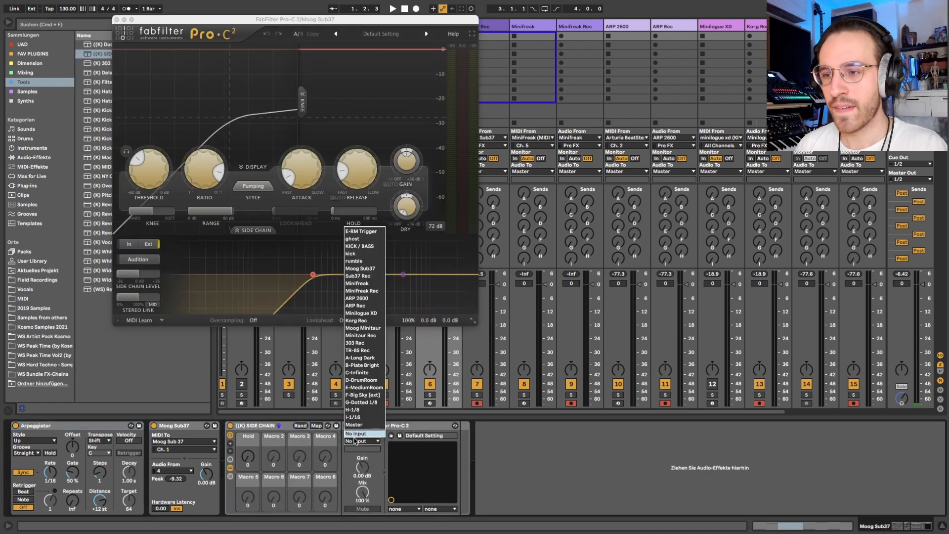
pyautogui.click(353, 239)
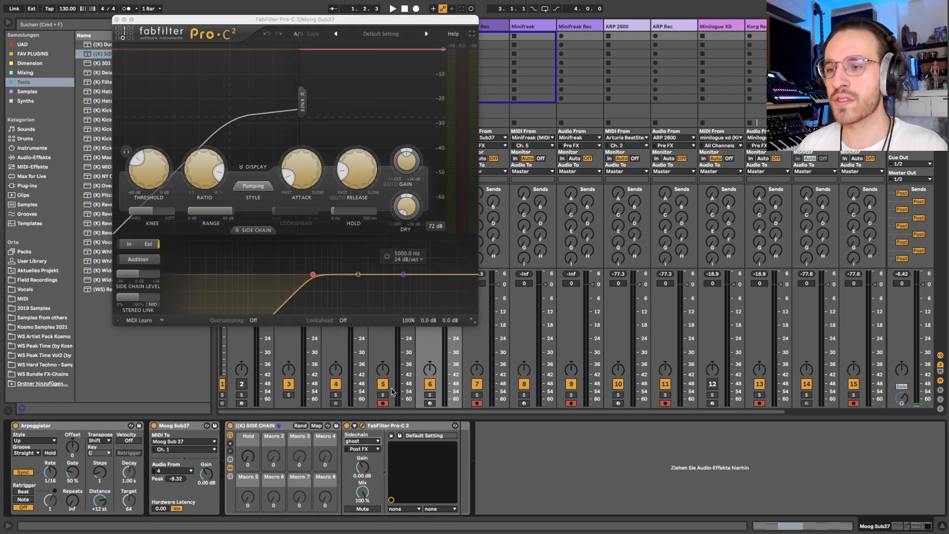
# Step: Play the groove, raise the Moog Sub37's sends G and B, and close the FabFilter Pro-C 2 window
pyautogui.press('space')
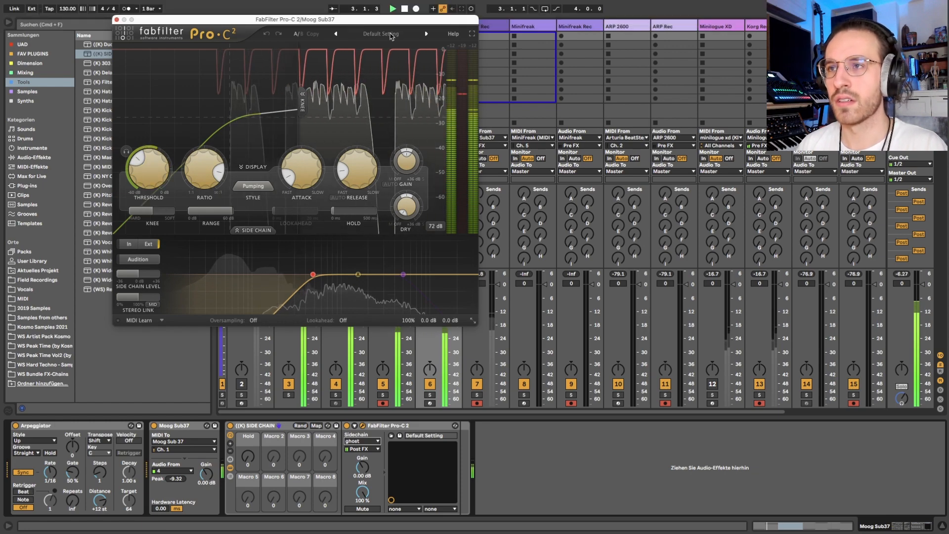
pyautogui.moveTo(390, 19); pyautogui.dragTo(314, 83)
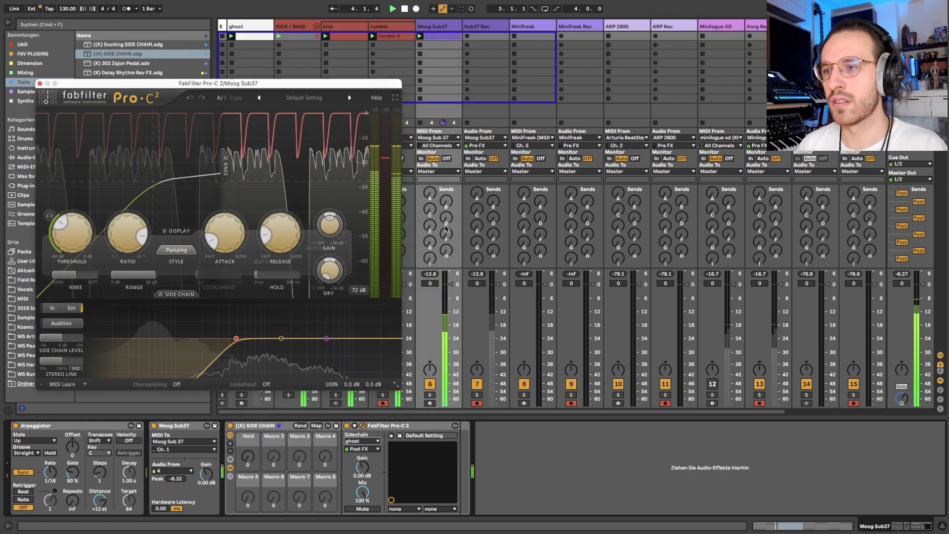
pyautogui.moveTo(430, 242); pyautogui.dragTo(446, 167)
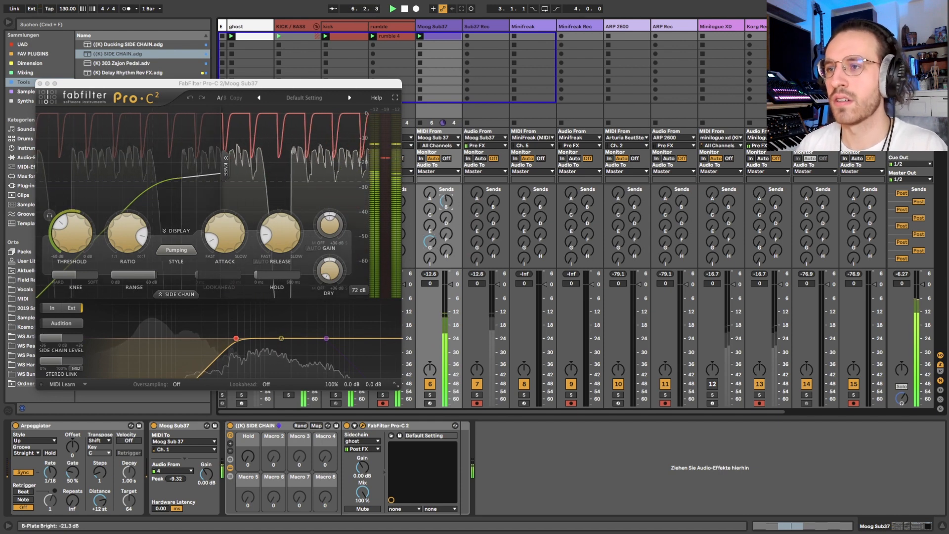
pyautogui.click(40, 83)
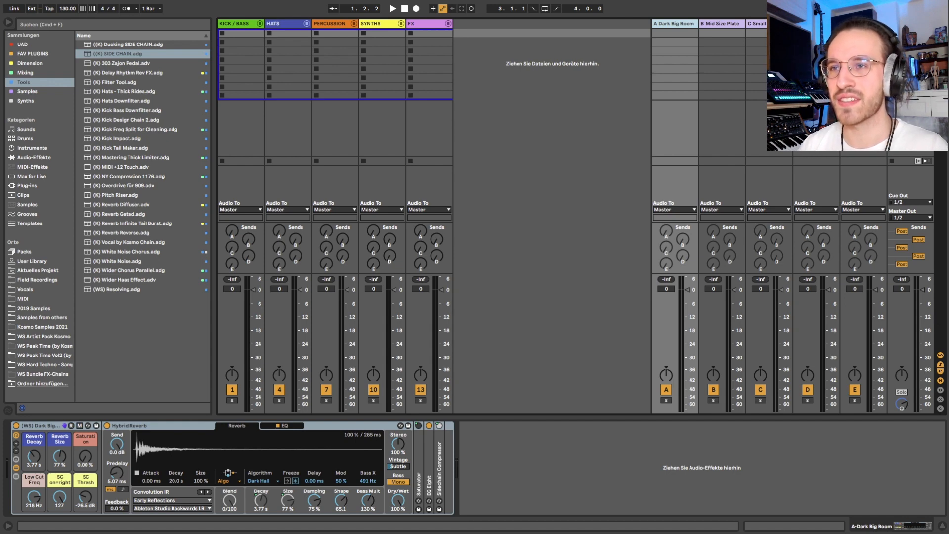
# Step: Look through the template's group tracks, including KICK / BASS, HATS and PERCUSSION
pyautogui.click(241, 27)
pyautogui.press('Right')
pyautogui.press('Right')
pyautogui.press('Right')
pyautogui.press('Right')
pyautogui.press('Left')
pyautogui.press('Left')
pyautogui.press('Left')
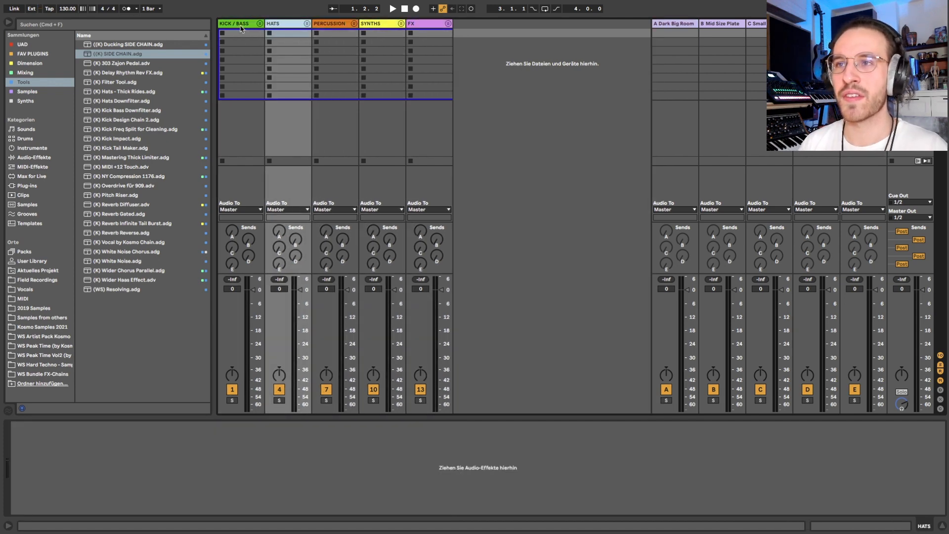
pyautogui.press('Left')
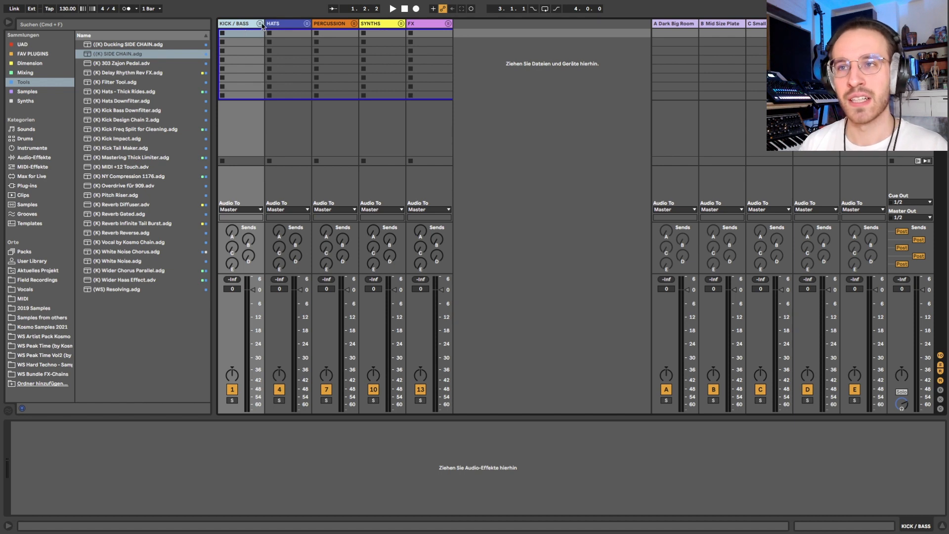
pyautogui.press('Right')
pyautogui.press('Right')
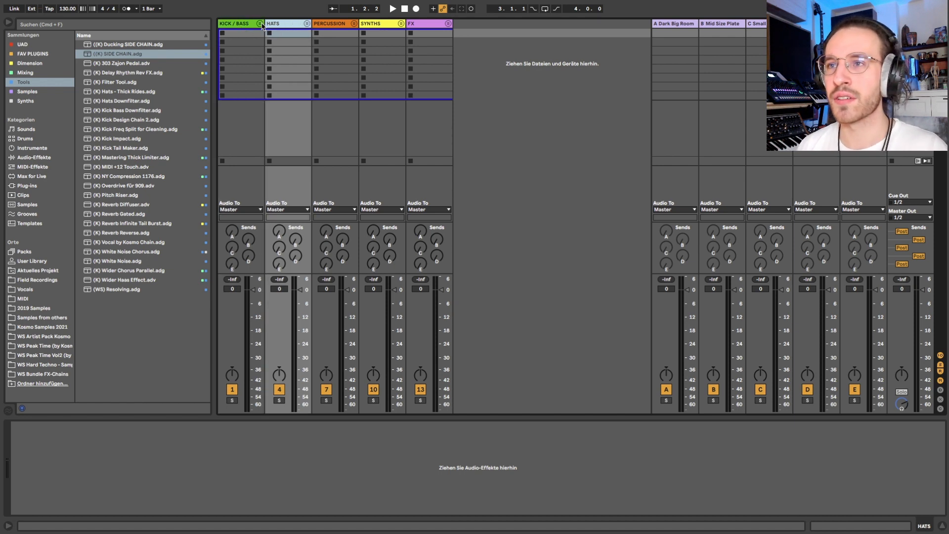
pyautogui.press('Left')
pyautogui.press('Left')
pyautogui.press('Right')
pyautogui.press('Right')
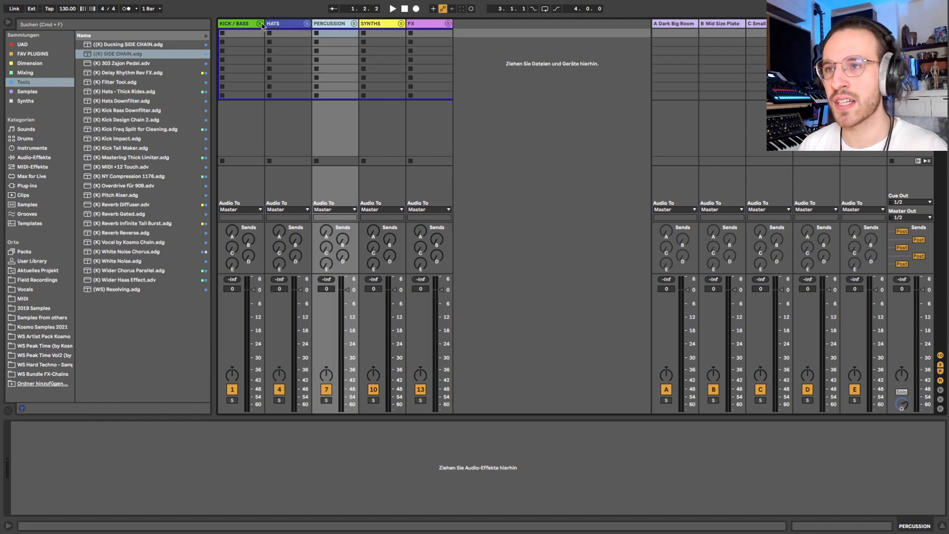
# Step: Try grouping the KICK / BASS, HATS and PERCUSSION groups into one parent group, and undo the grouping
pyautogui.hotkey('shift', 'Left')
pyautogui.hotkey('shift', 'Left')
pyautogui.press('super+g')
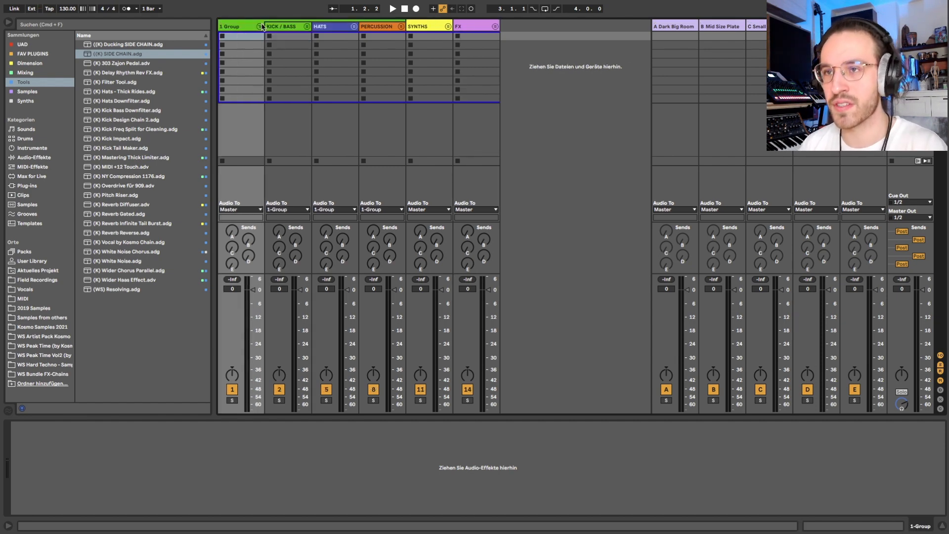
pyautogui.press('super+z')
pyautogui.click(365, 22)
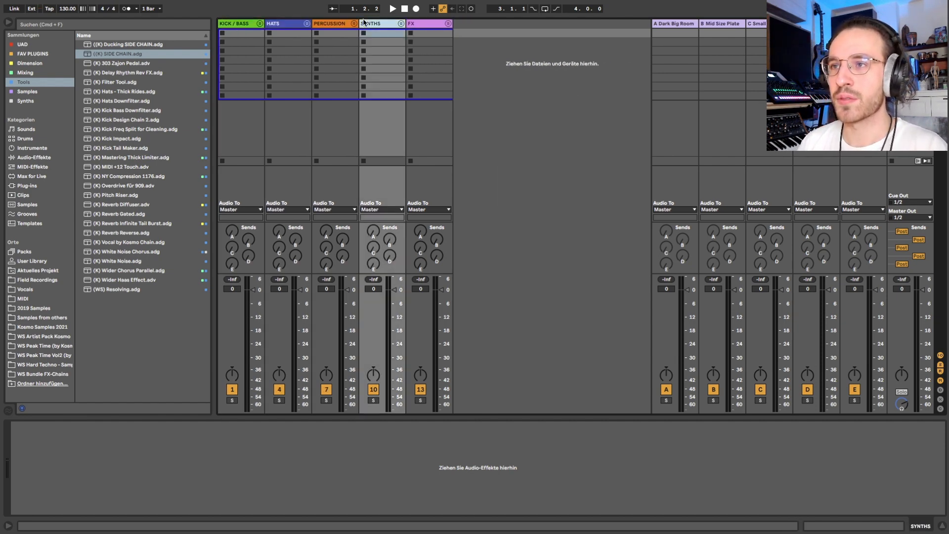
pyautogui.click(428, 26)
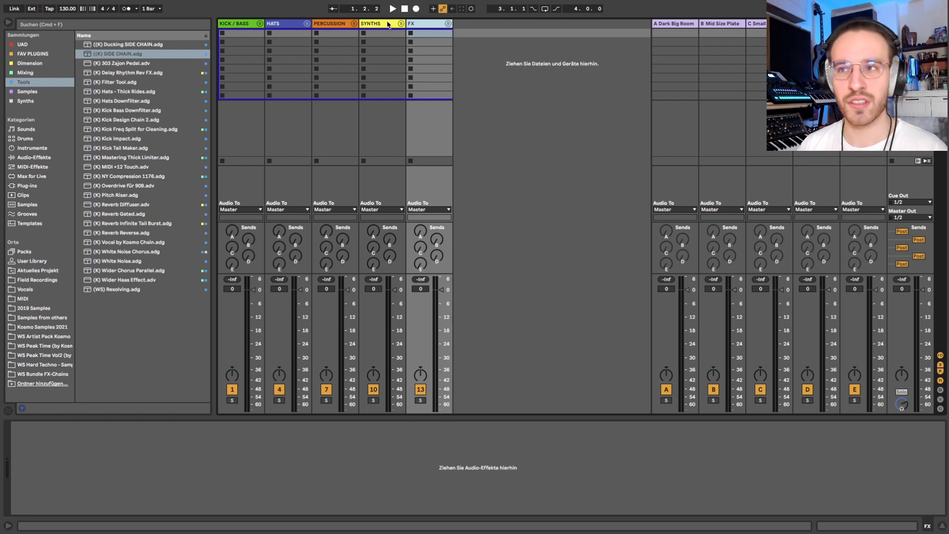
pyautogui.click(388, 24)
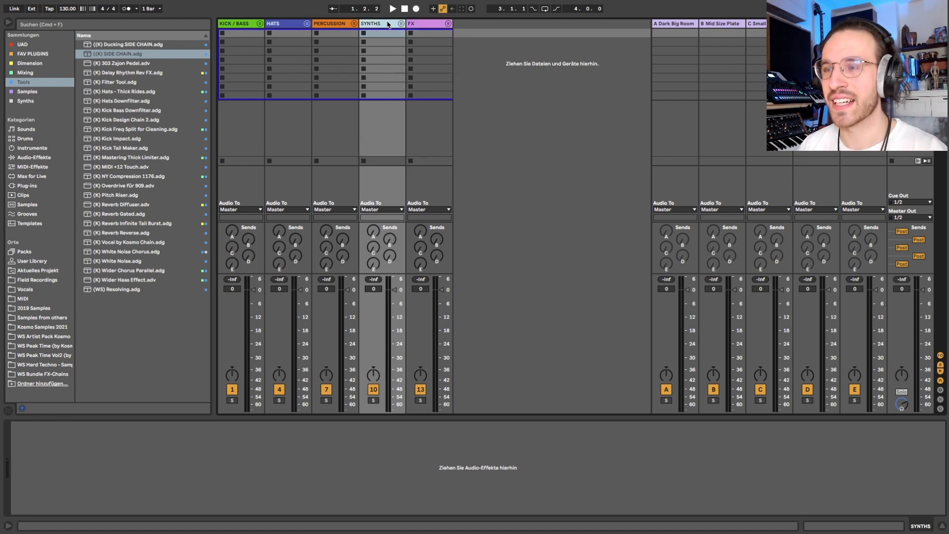
pyautogui.click(424, 26)
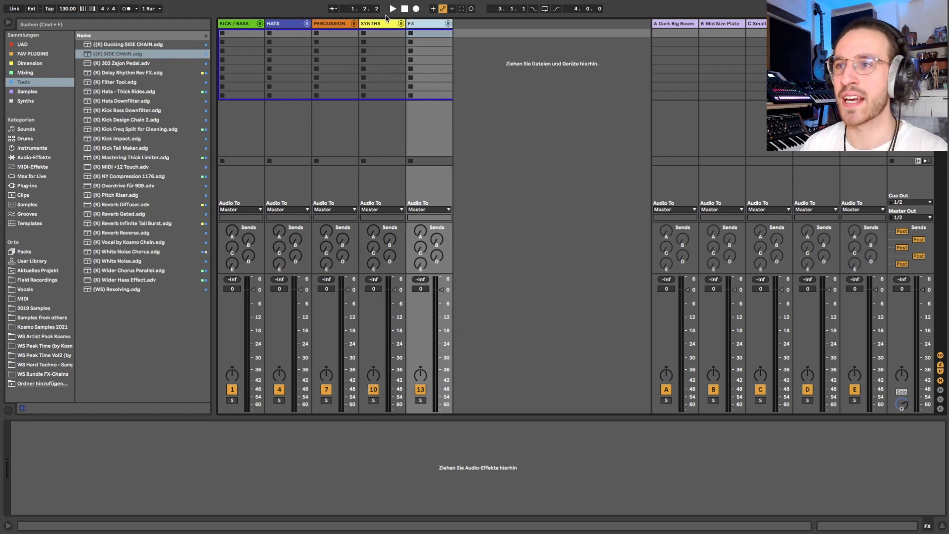
# Step: Create a folded group named BASS containing a new MIDI track, placed between the SYNTHS and FX groups
pyautogui.click(387, 24)
pyautogui.press('super+shift+t')
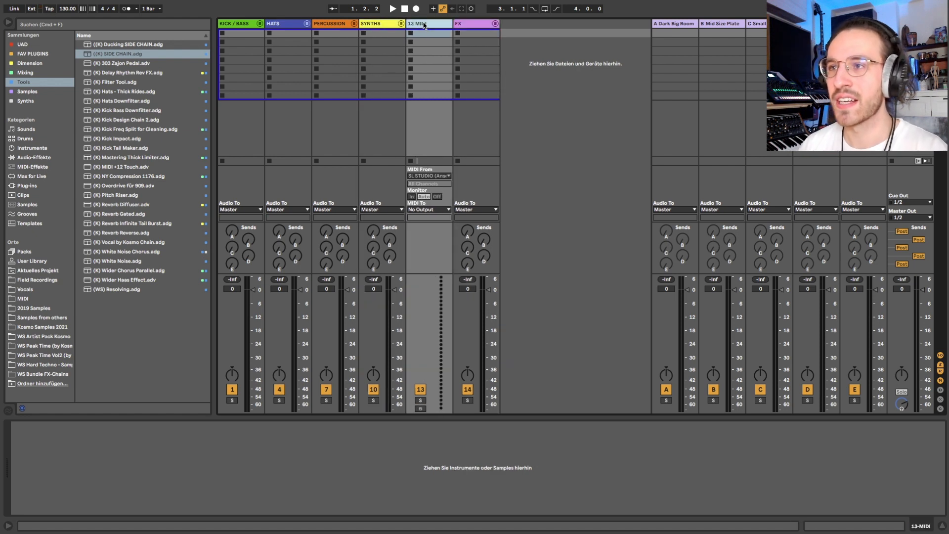
pyautogui.press('super+g')
pyautogui.press('super+r')
pyautogui.write('BASS')
pyautogui.press('Return')
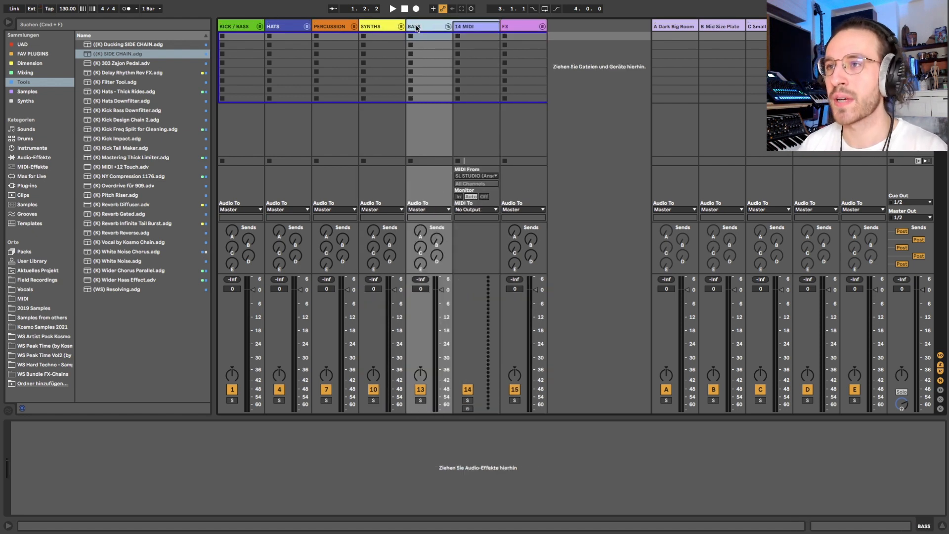
pyautogui.click(449, 28)
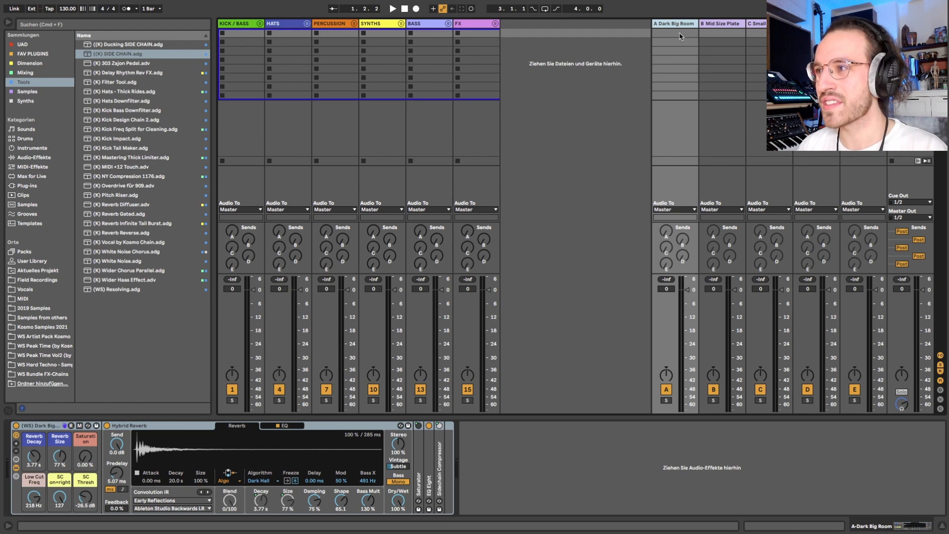
# Step: Review the device chains of the return tracks from A Dark Big Room through E Echo Bright
pyautogui.press('Right')
pyautogui.press('Right')
pyautogui.press('Right')
pyautogui.press('Right')
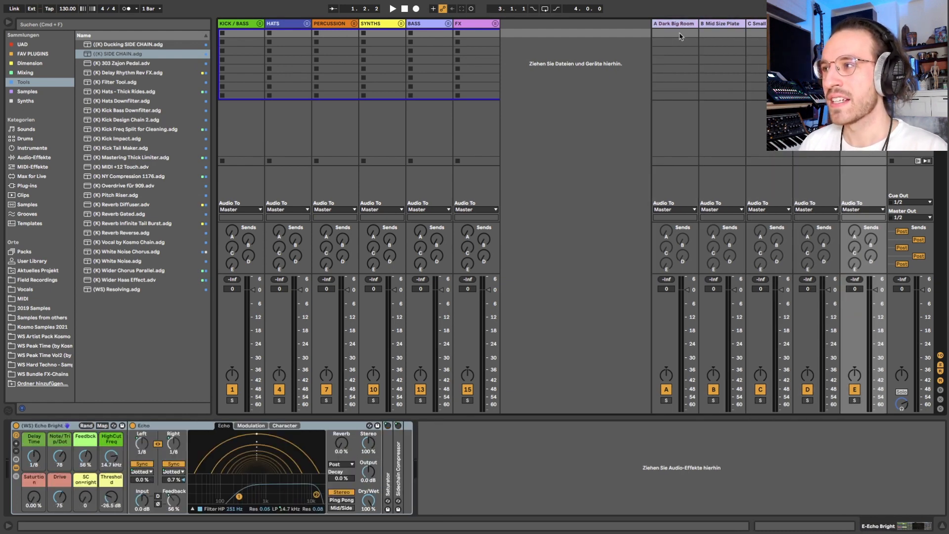
pyautogui.press('Left')
pyautogui.press('Left')
pyautogui.press('Left')
pyautogui.press('Left')
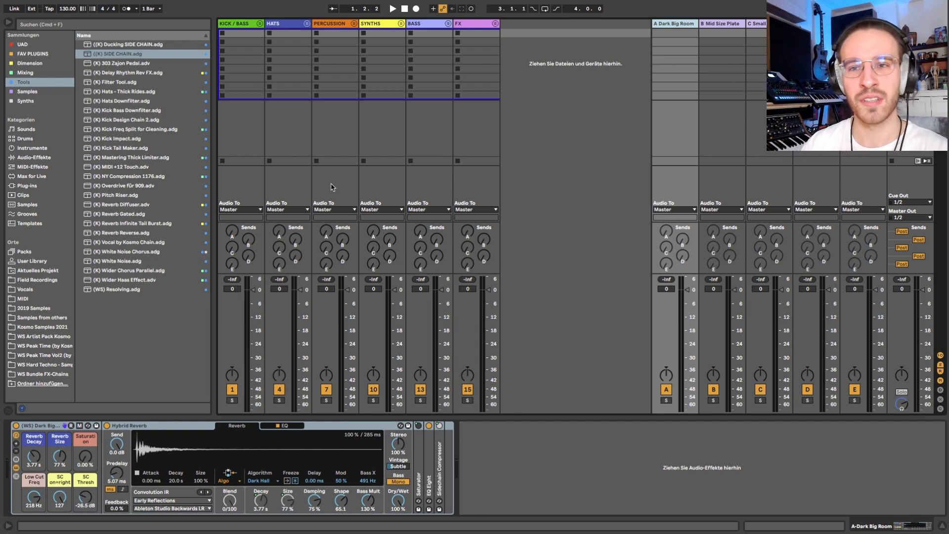
# Step: Insert two audio tracks after the FX group and name the first one Mic 1
pyautogui.click(473, 28)
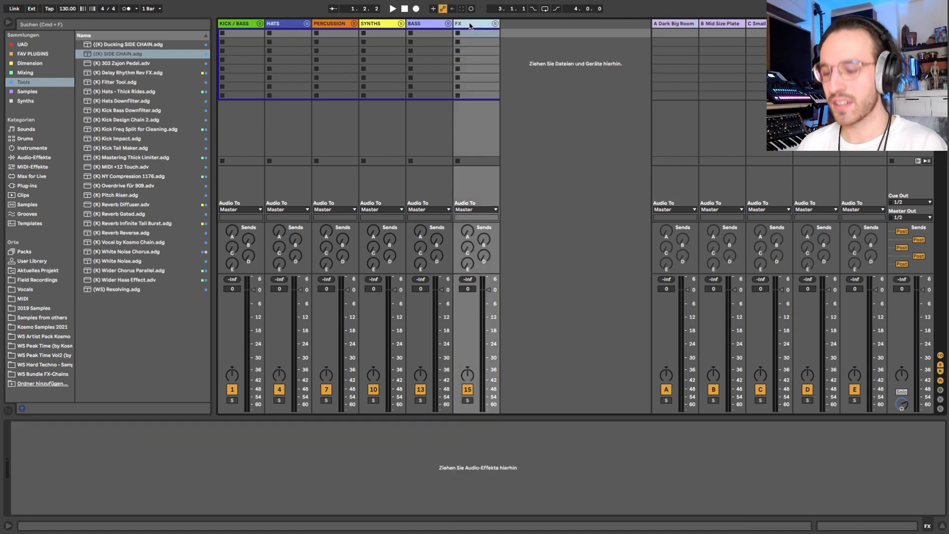
pyautogui.press('super+t')
pyautogui.press('super+t')
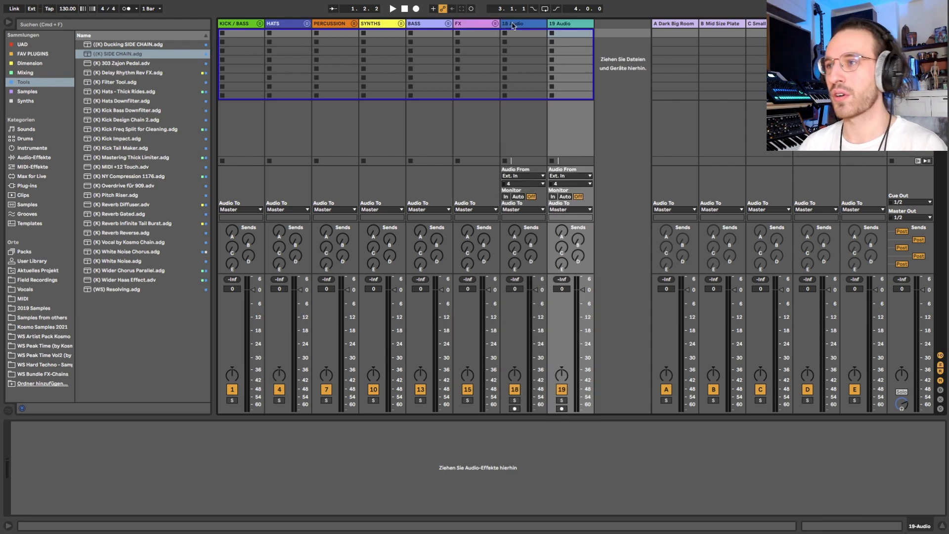
pyautogui.click(537, 24)
pyautogui.press('super+r')
pyautogui.write('Mic 1')
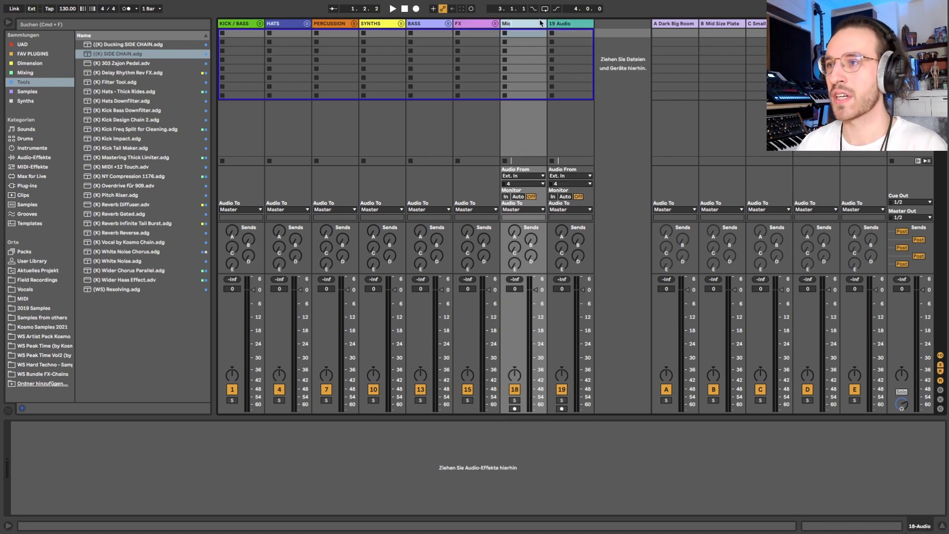
pyautogui.press('Return')
# Step: Rename the second new audio track as Mic 2
pyautogui.press('Right')
pyautogui.press('F9')
pyautogui.press('F9')
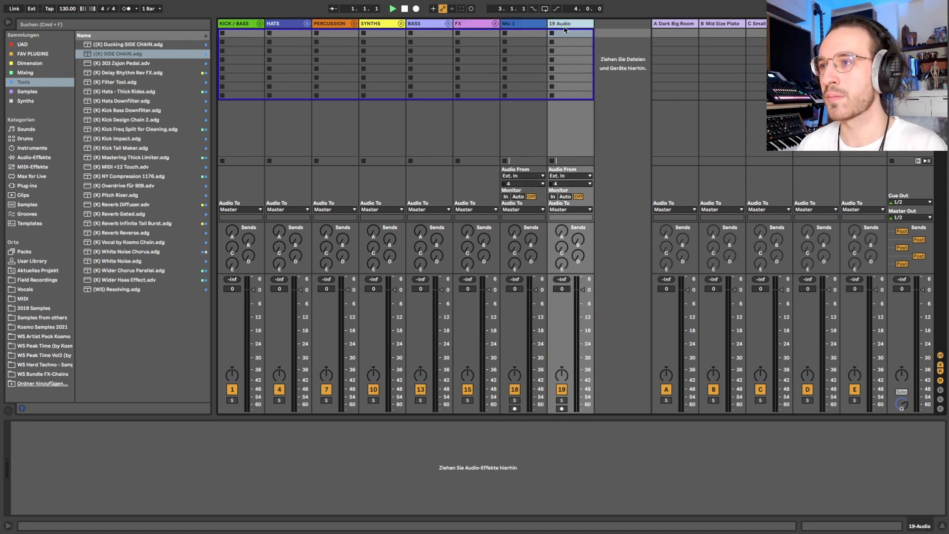
pyautogui.press('super+r')
pyautogui.write(';')
pyautogui.press('Return')
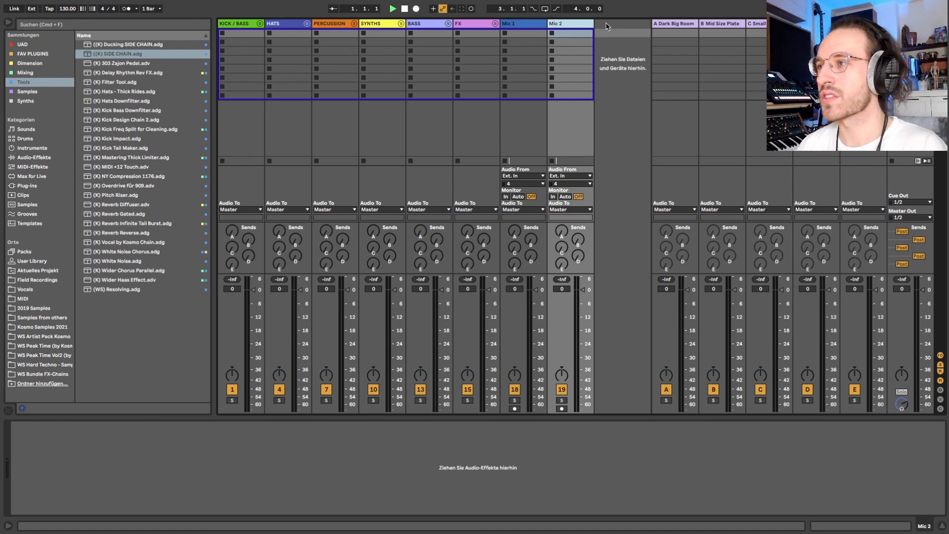
# Step: Insert two new return tracks after E Echo Bright
pyautogui.press('Left')
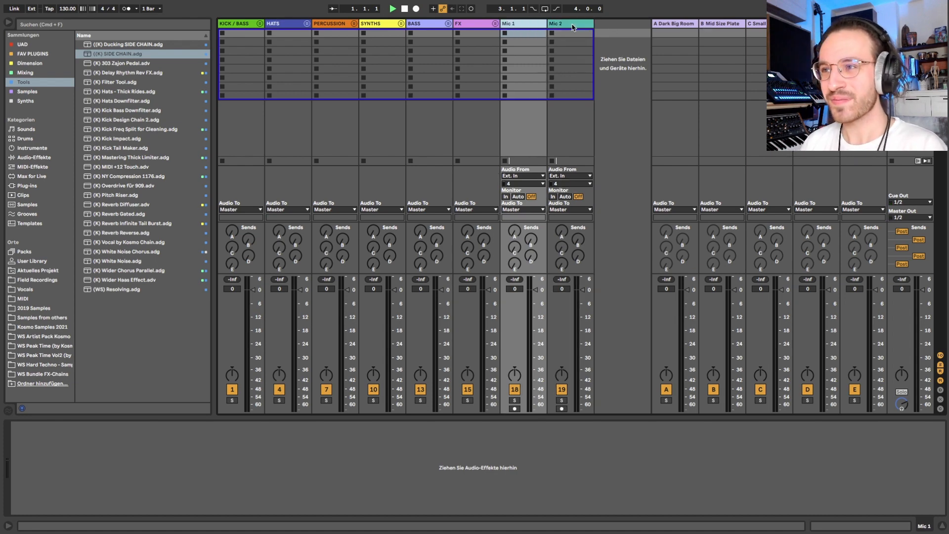
pyautogui.hotkey('shift', 'Right')
pyautogui.press('Right')
pyautogui.press('Right')
pyautogui.press('Right')
pyautogui.press('Right')
pyautogui.press('Right')
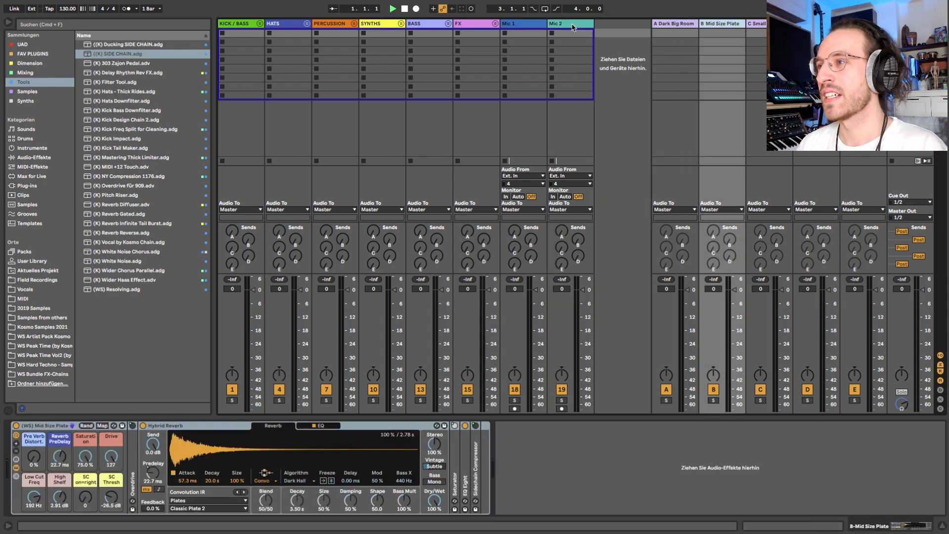
pyautogui.press('super+alt+t')
pyautogui.press('super+alt+t')
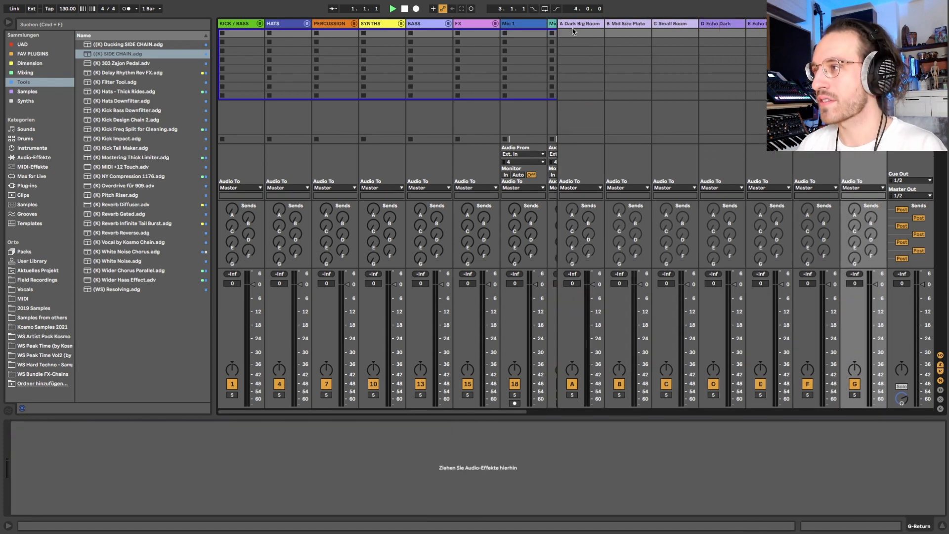
pyautogui.hscroll(3, 419, 82)
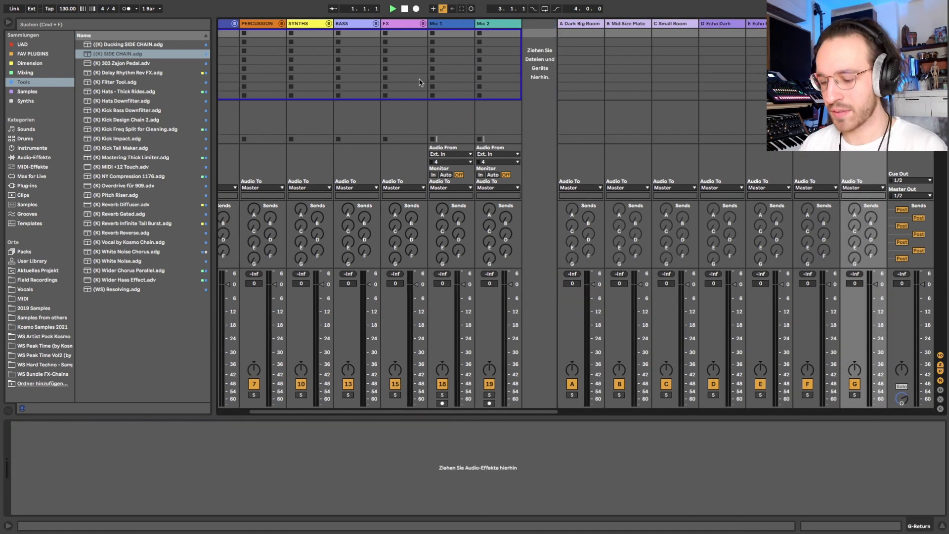
pyautogui.hscroll(-3, 418, 81)
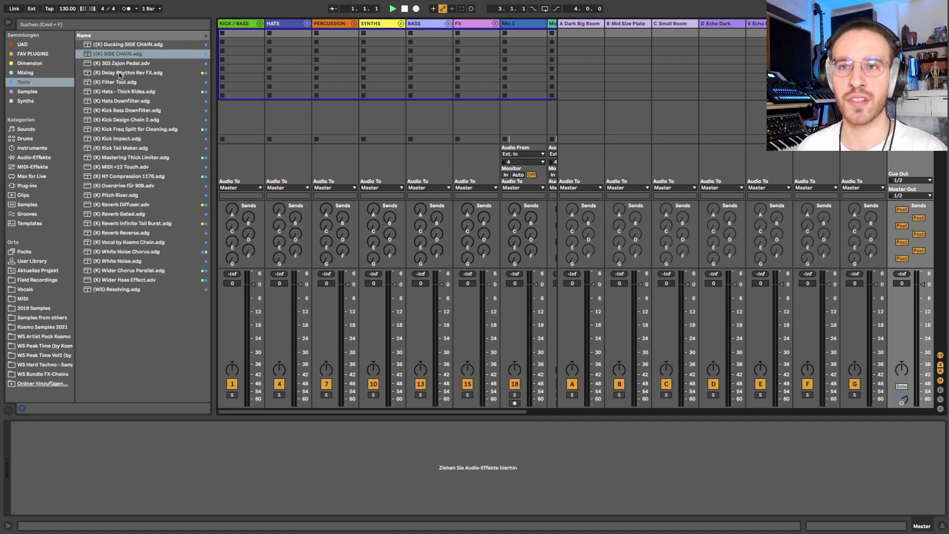
# Step: Look through the saved templates, including 8-Track Recording, Demo & Sketch, Podcast Template and Kosmo Mixing Template
pyautogui.click(57, 7)
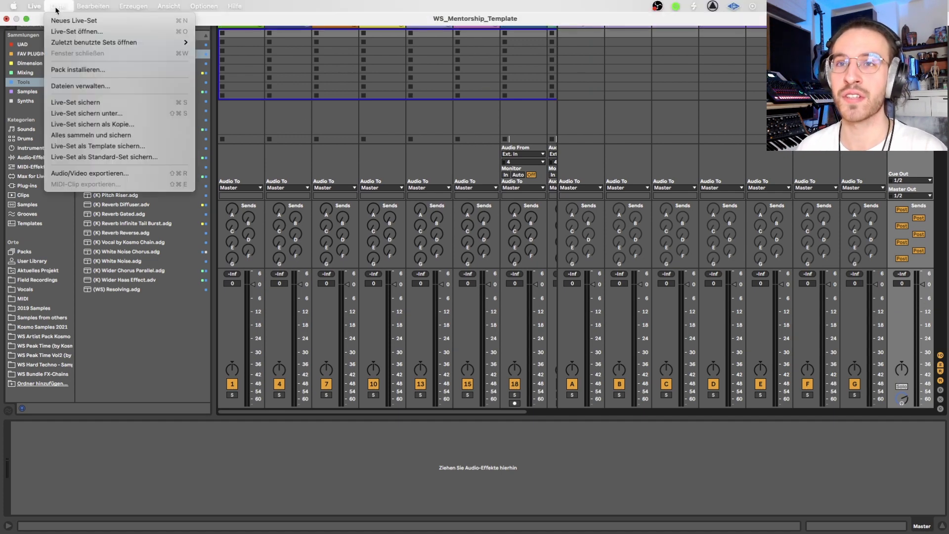
pyautogui.click(342, 95)
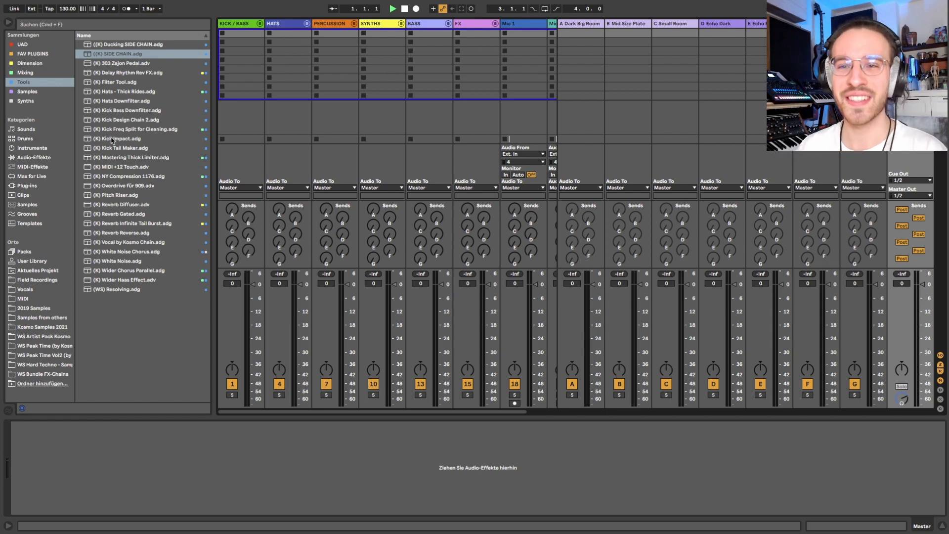
pyautogui.click(33, 225)
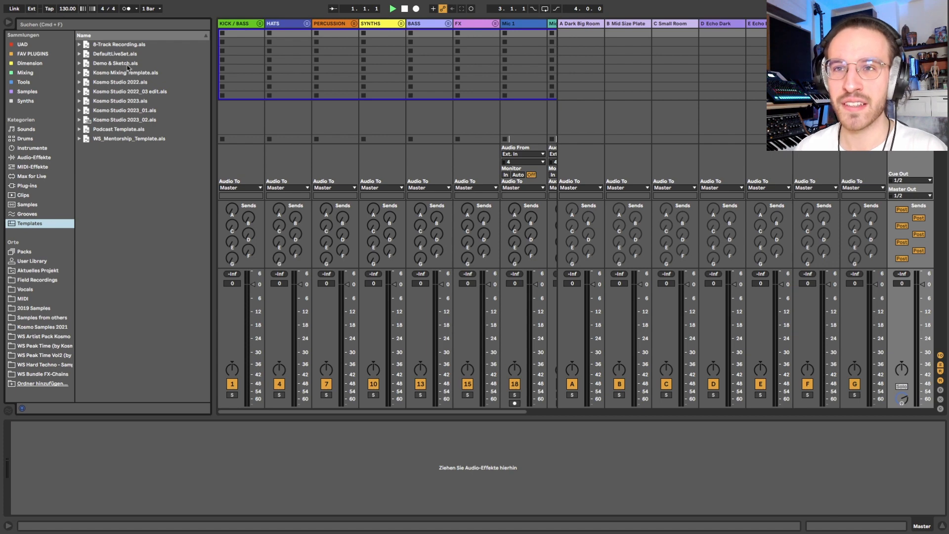
pyautogui.click(112, 47)
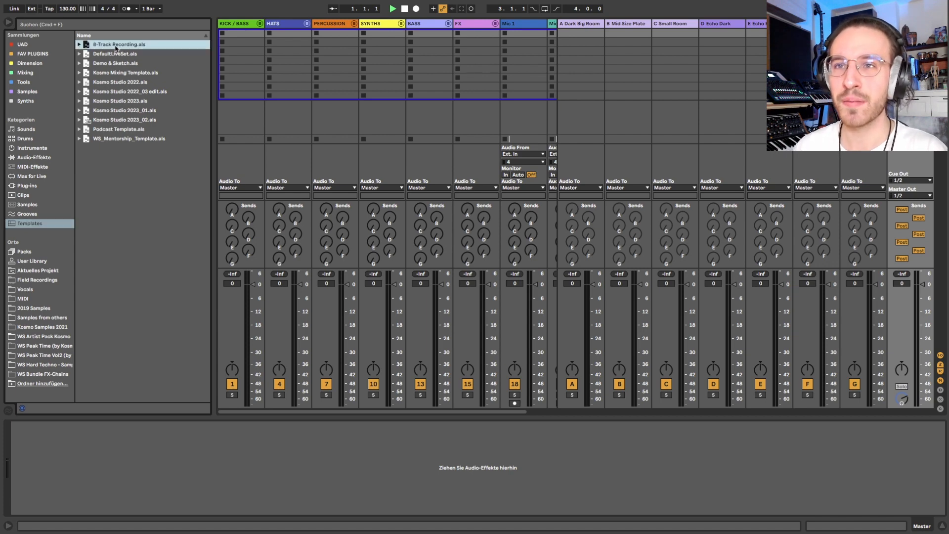
pyautogui.press('Down')
pyautogui.press('Up')
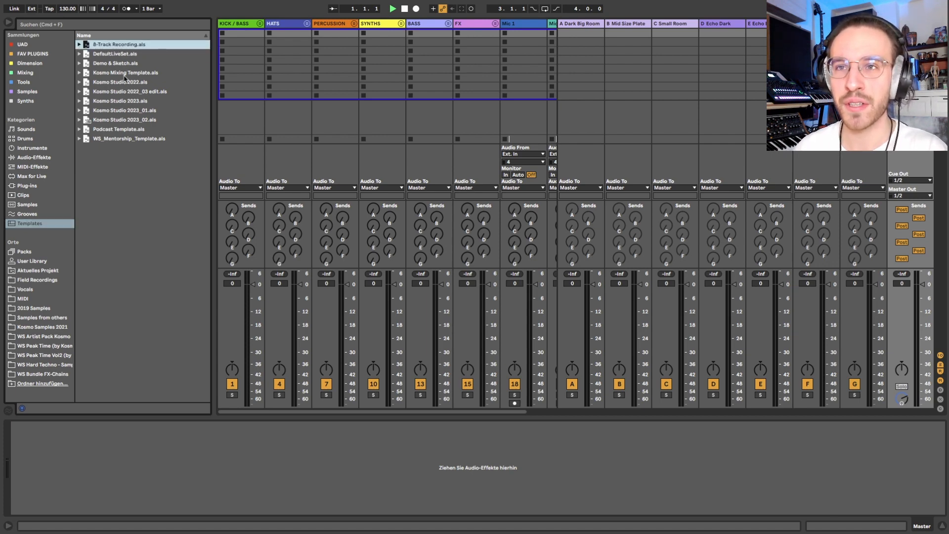
pyautogui.click(137, 66)
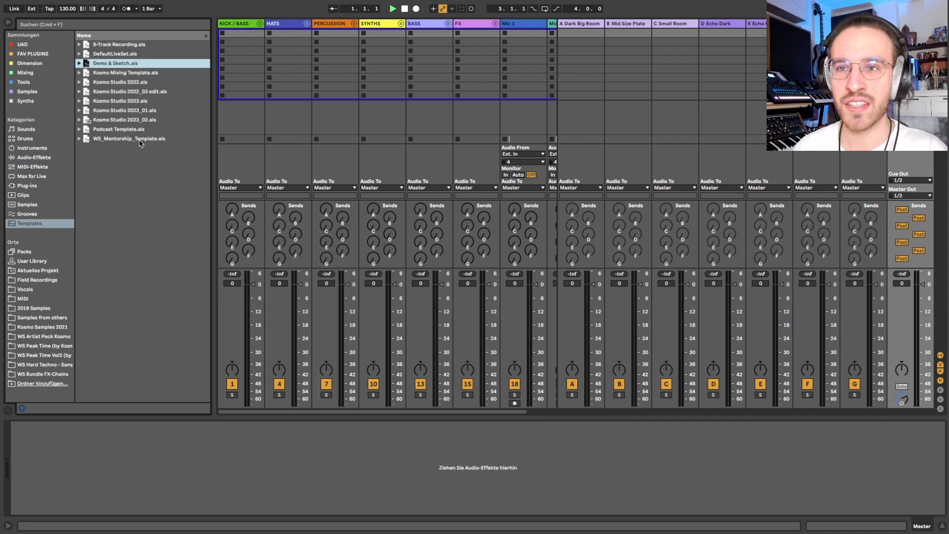
pyautogui.click(127, 130)
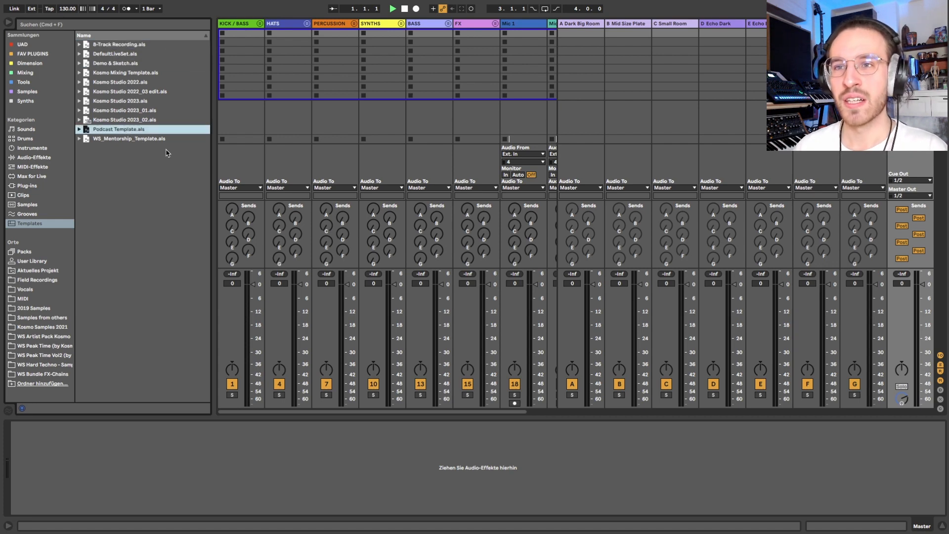
pyautogui.click(116, 74)
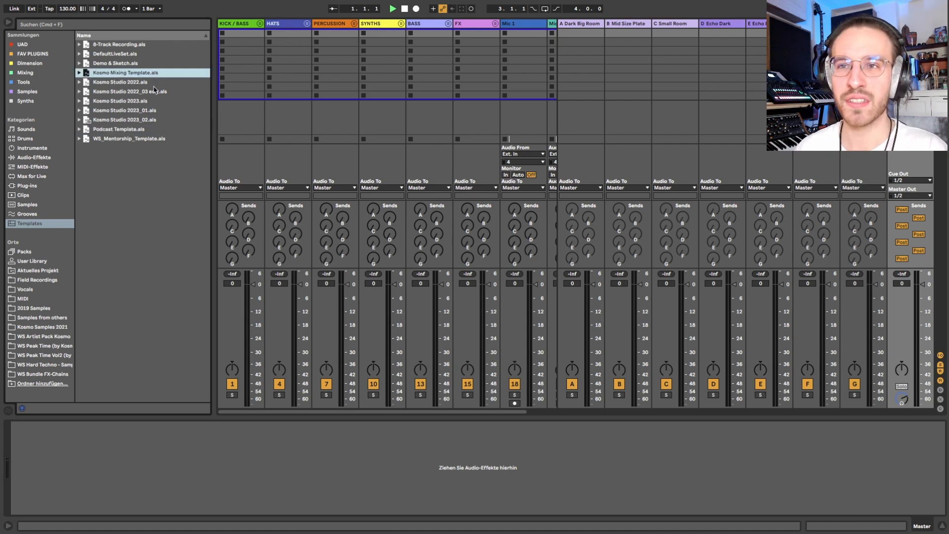
# Step: Examine the Kosmo Studio 2022 and 2023 template versions and WS_Mentorship_Template.als in the template list
pyautogui.click(146, 83)
pyautogui.press('Down')
pyautogui.press('Down')
pyautogui.press('Down')
pyautogui.press('Down')
pyautogui.press('Up')
pyautogui.press('Up')
pyautogui.press('Up')
pyautogui.press('Up')
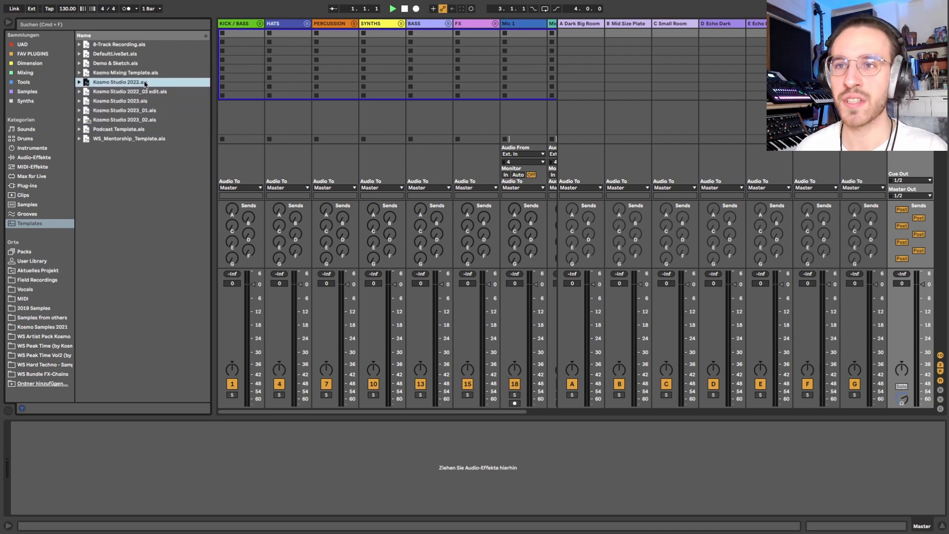
pyautogui.press('Down')
pyautogui.press('Down')
pyautogui.press('Down')
pyautogui.press('Down')
pyautogui.click(125, 140)
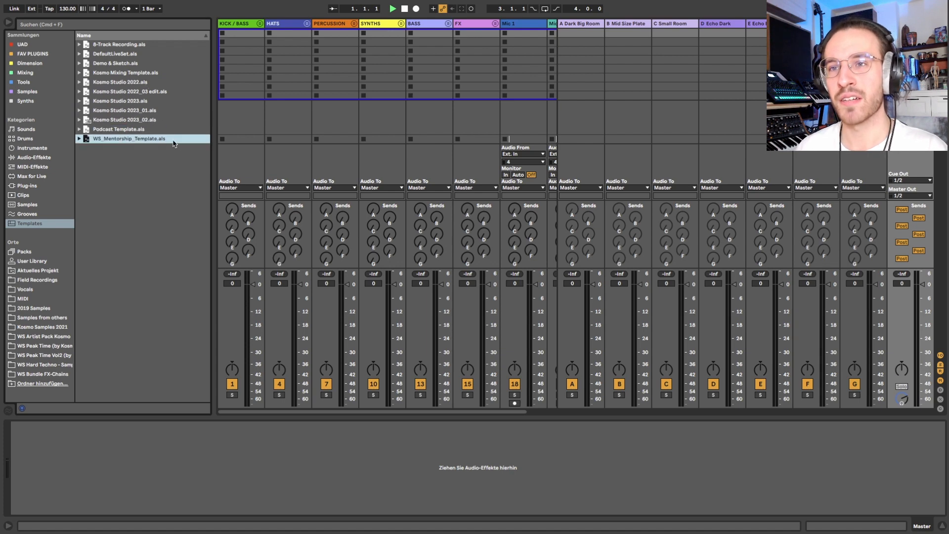
pyautogui.click(79, 139)
pyautogui.click(79, 139)
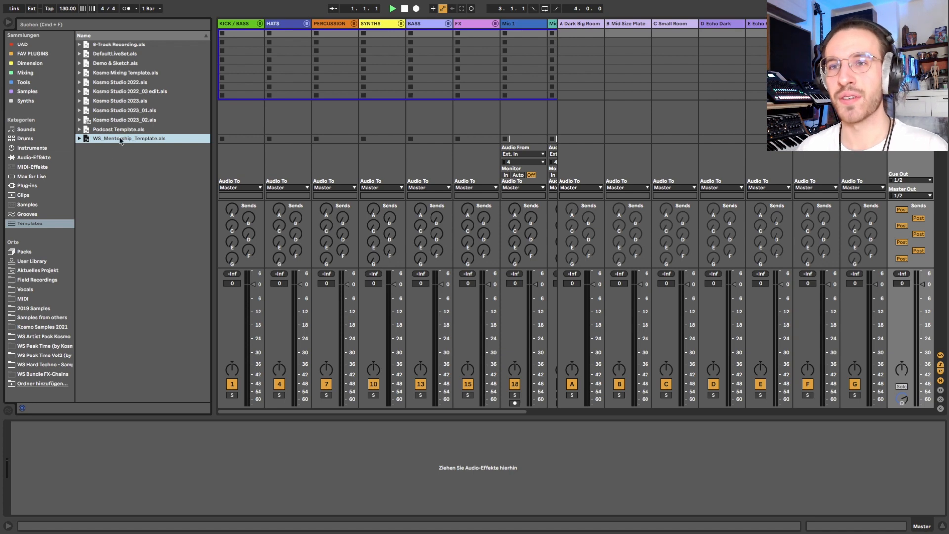
# Step: Save the current Live Set as a template named mynewtemplate
pyautogui.click(60, 6)
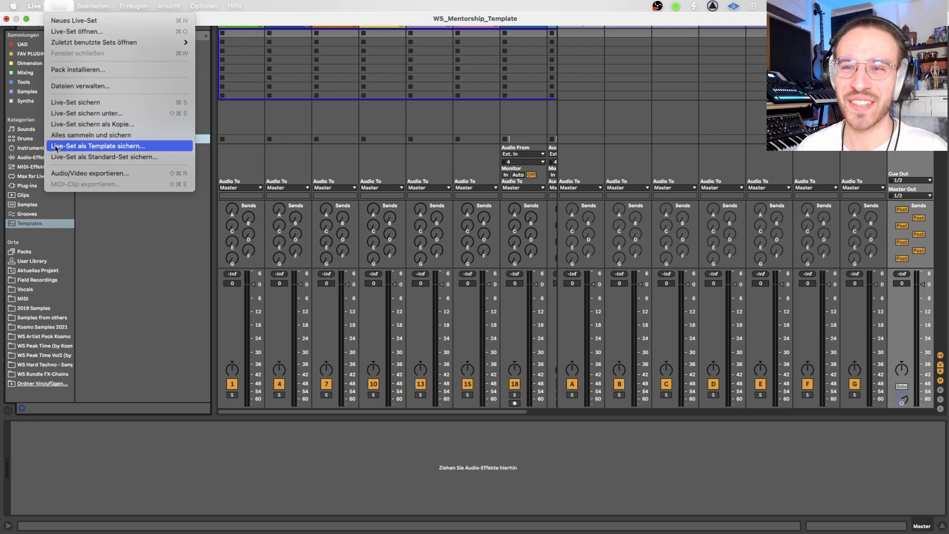
pyautogui.click(119, 146)
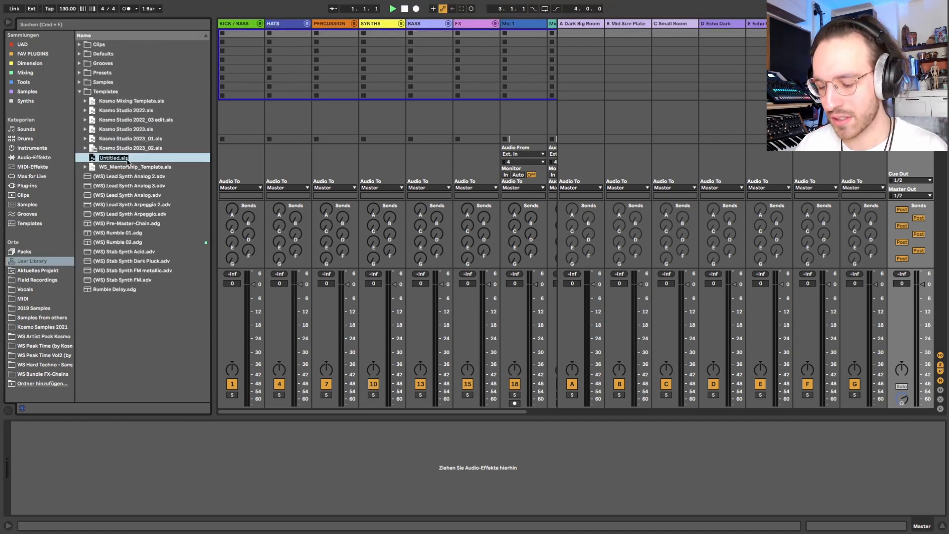
pyautogui.write('mynewtempl')
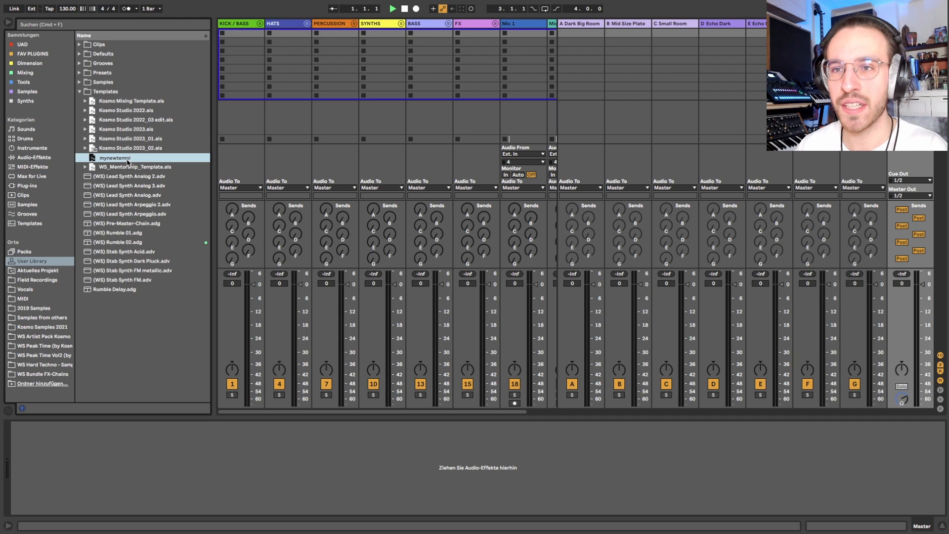
pyautogui.write('ate')
pyautogui.press('Return')
# Step: Look up the options for making mynewtemplate.als or the current set the default Live Set
pyautogui.rightClick(127, 162)
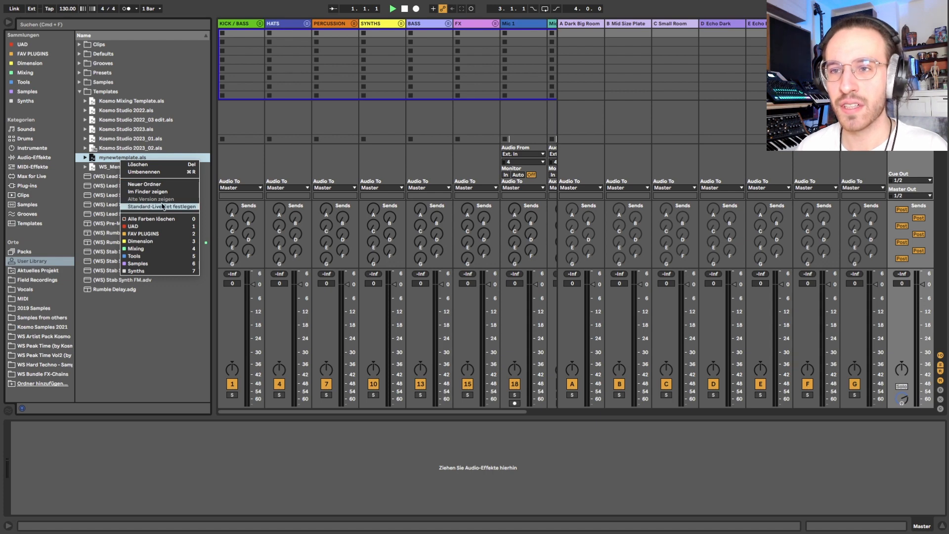
pyautogui.click(147, 191)
pyautogui.click(34, 6)
pyautogui.moveTo(58, 5)
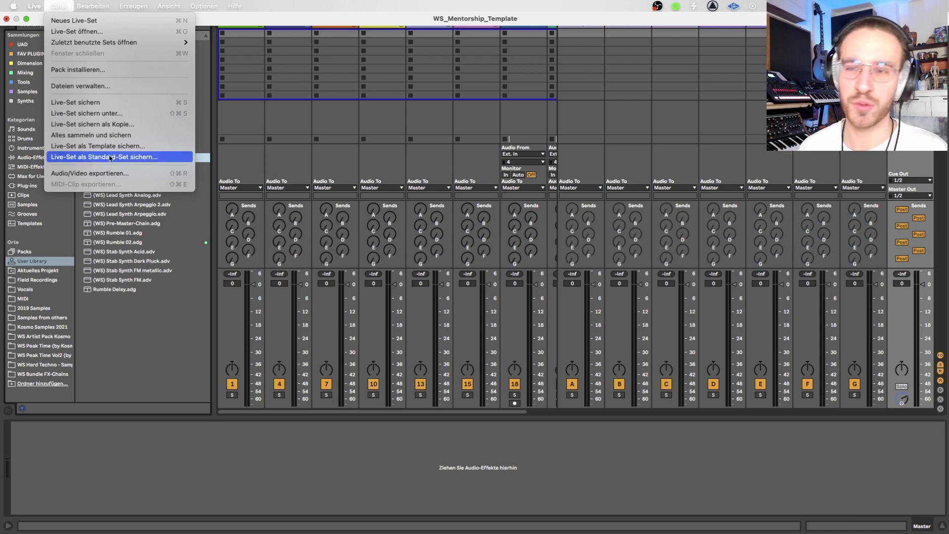
pyautogui.click(261, 129)
pyautogui.click(113, 149)
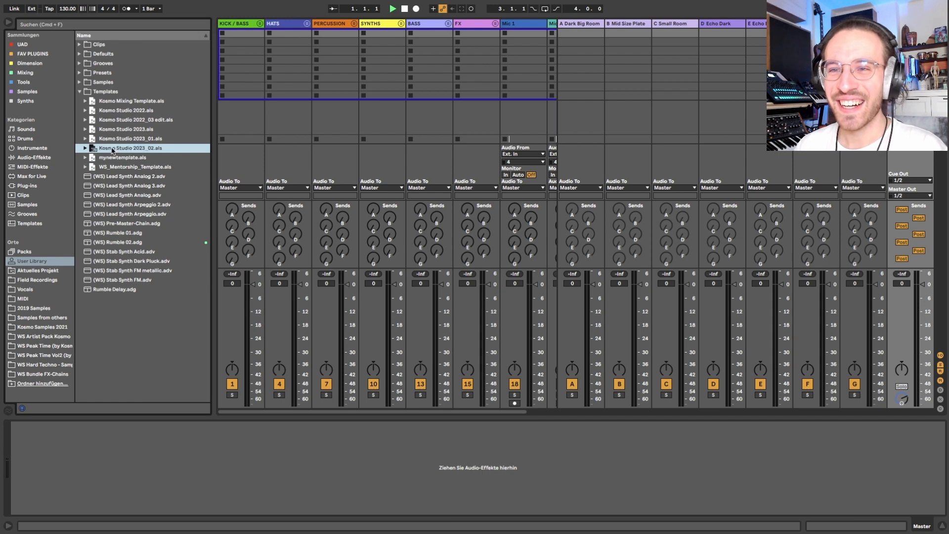
pyautogui.press('Down')
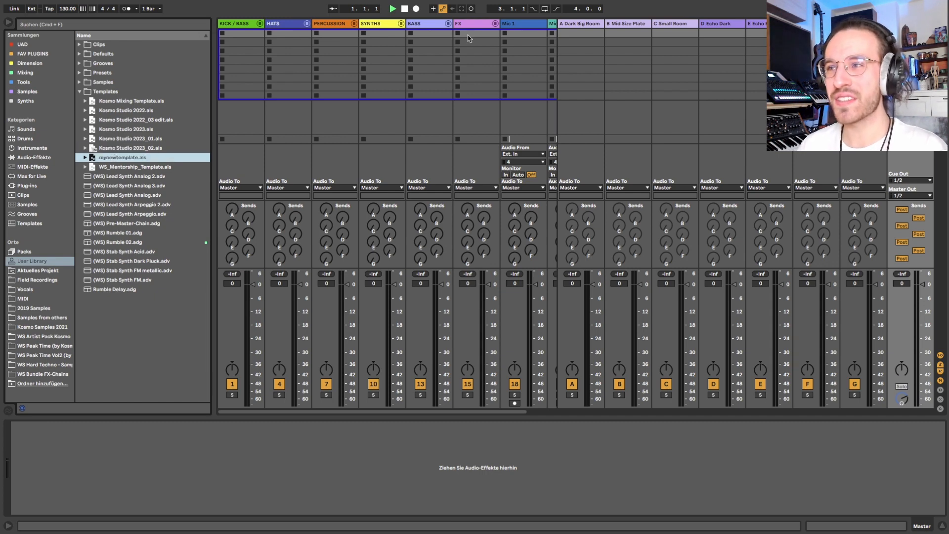
# Step: Raise send A on KICK / BASS and send D on HATS, and lower the A Dark Big Room return to -25.9 dB
pyautogui.hscroll(3, 468, 38)
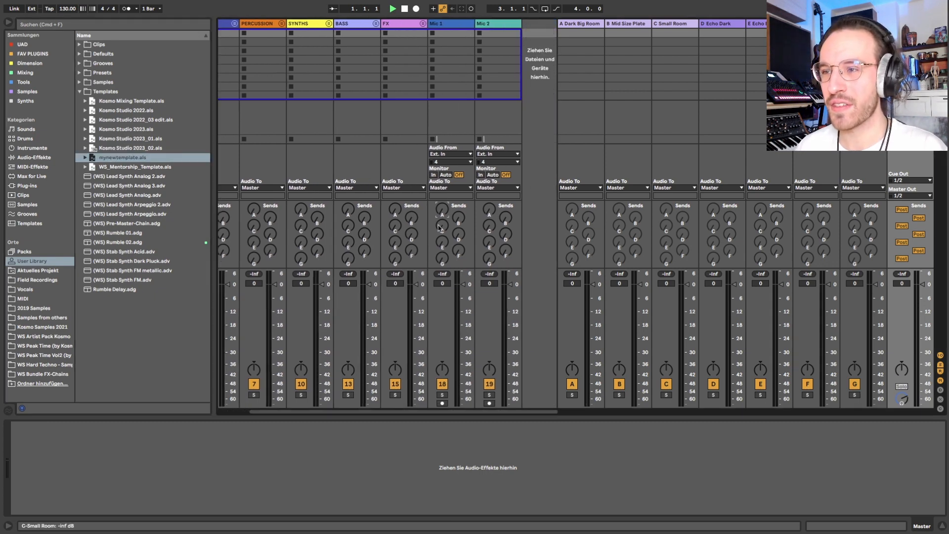
pyautogui.hscroll(-3, 312, 55)
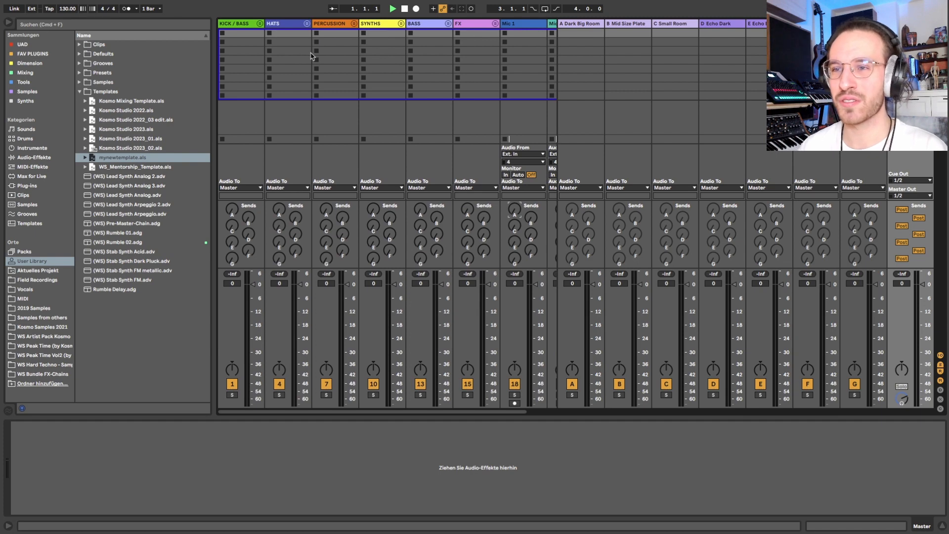
pyautogui.moveTo(234, 210); pyautogui.dragTo(235, 173)
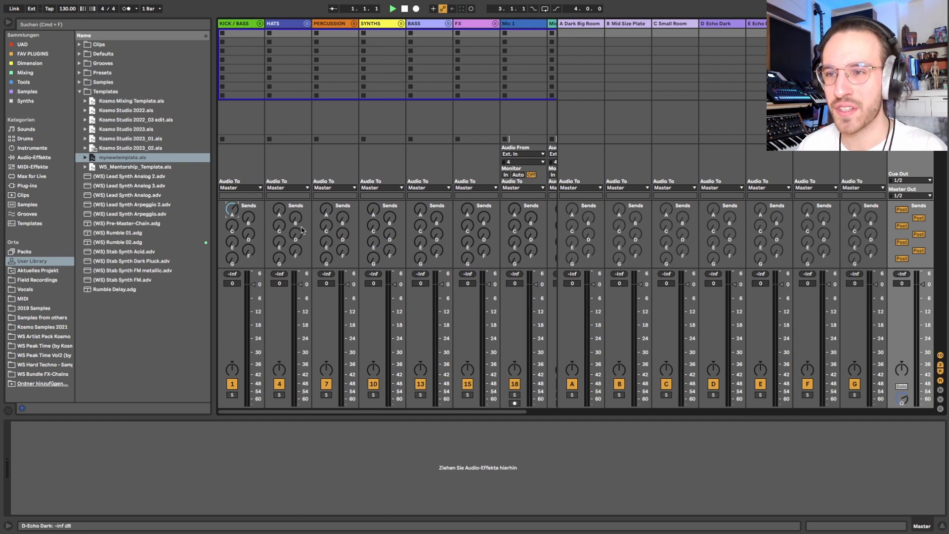
pyautogui.hscroll(3, 368, 231)
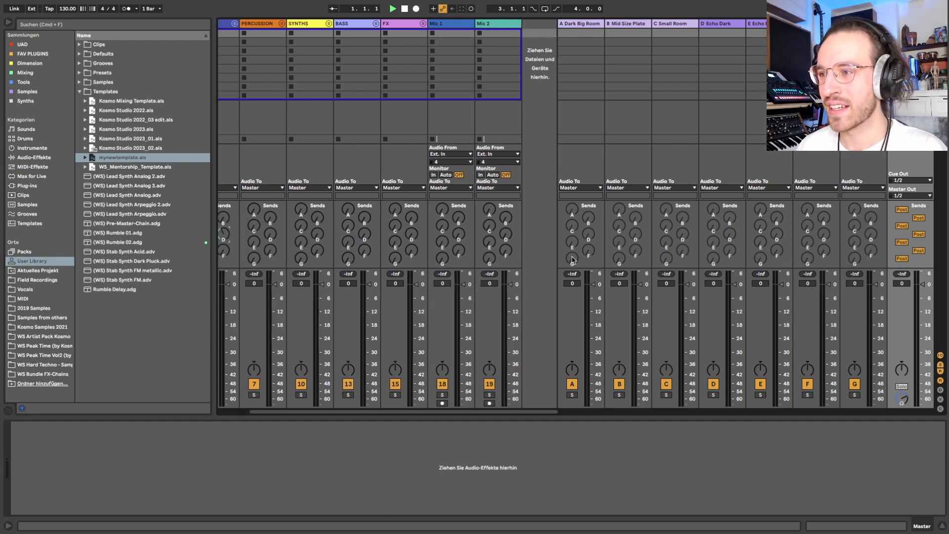
pyautogui.moveTo(596, 285); pyautogui.dragTo(596, 343)
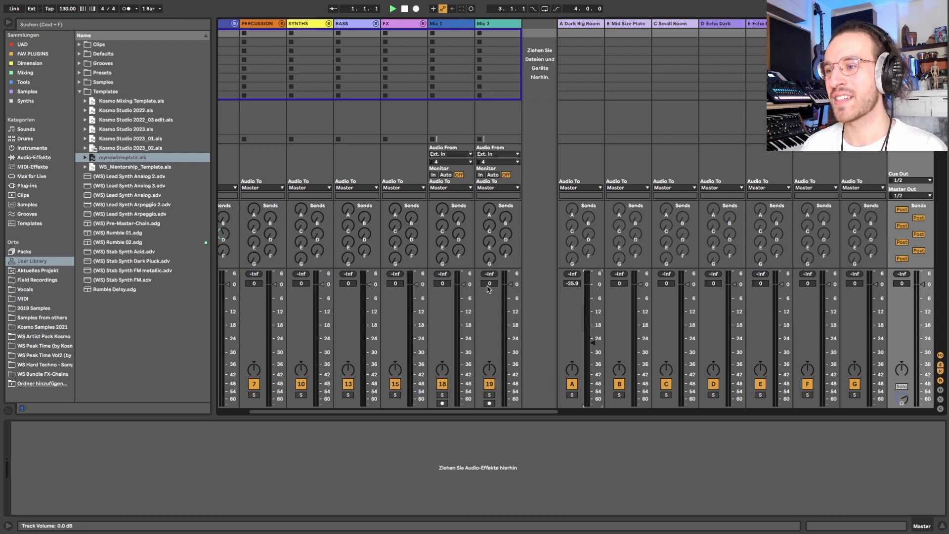
# Step: Reset the KICK / BASS send A and HATS send D to -inf dB and the A Dark Big Room volume to 0 dB
pyautogui.hscroll(-3, 488, 290)
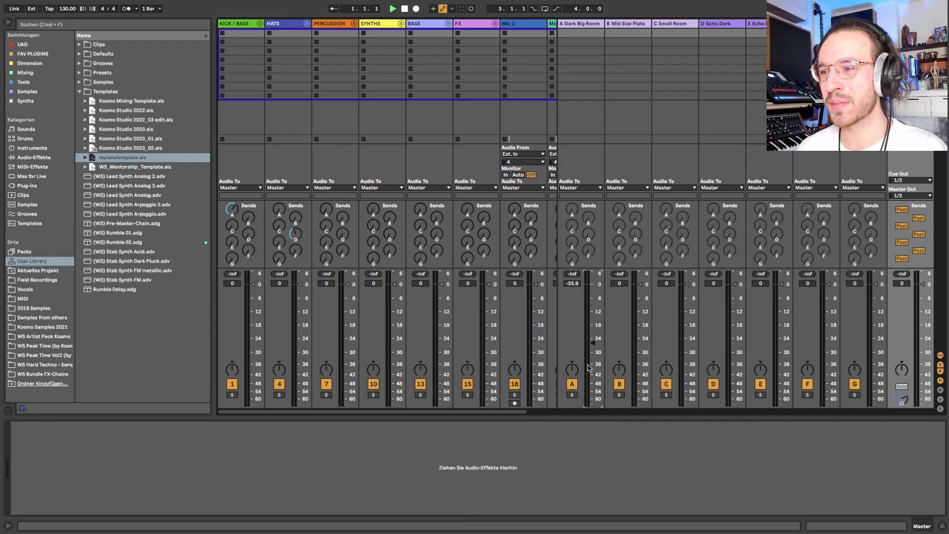
pyautogui.moveTo(230, 211); pyautogui.dragTo(229, 234)
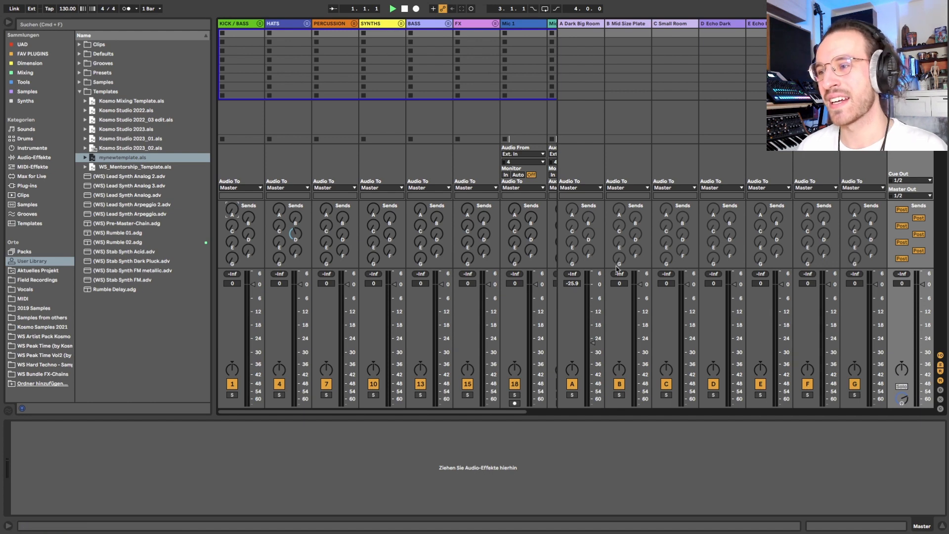
pyautogui.moveTo(591, 341); pyautogui.dragTo(591, 339)
pyautogui.doubleClick(592, 340)
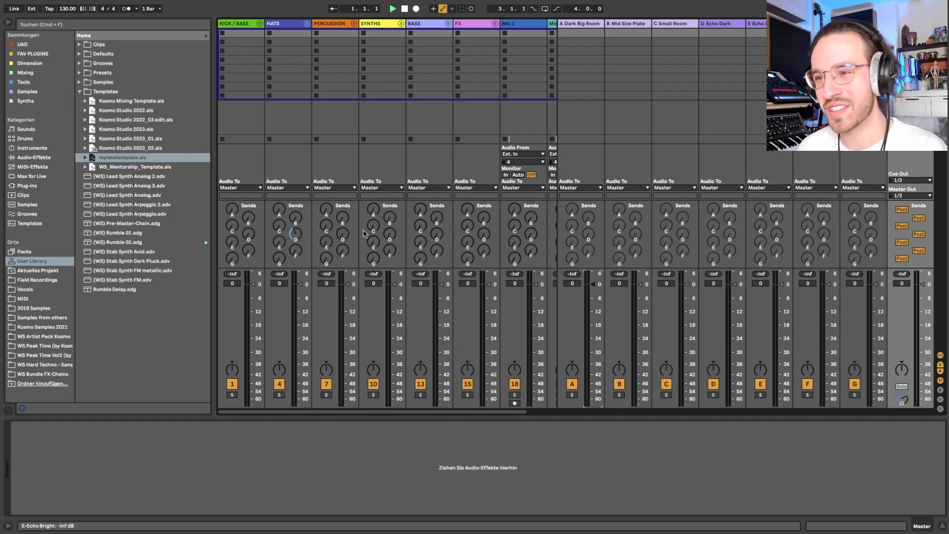
pyautogui.doubleClick(295, 234)
# Step: Hide the return tracks and delete the Mic 1 and Mic 2 audio tracks
pyautogui.press('alt+super+r')
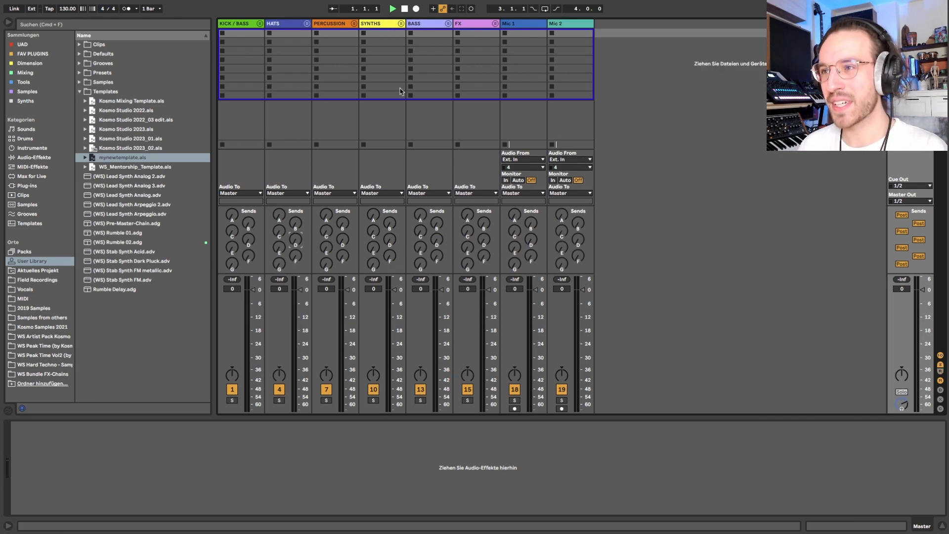
pyautogui.click(515, 26)
pyautogui.press('Delete')
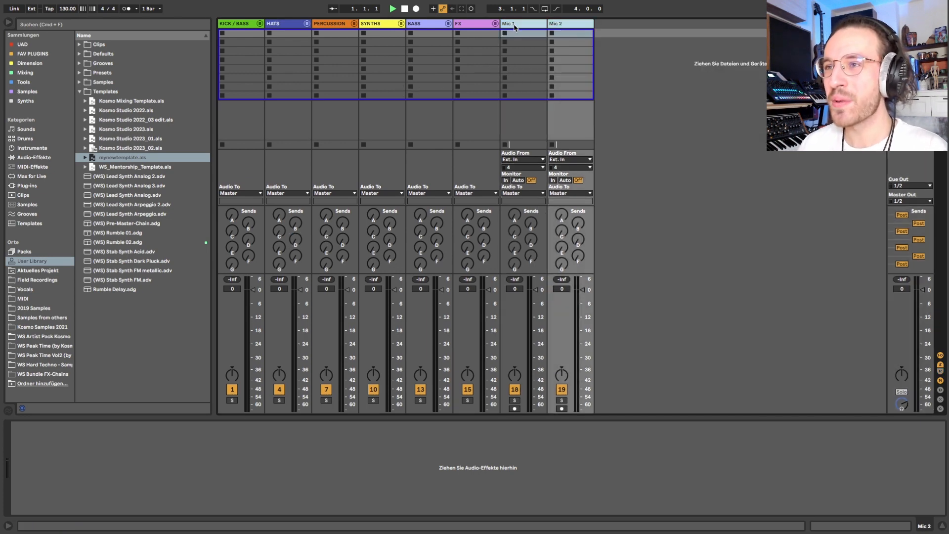
pyautogui.press('Delete')
# Step: Delete the BASS group and show the return tracks again
pyautogui.click(431, 26)
pyautogui.press('Delete')
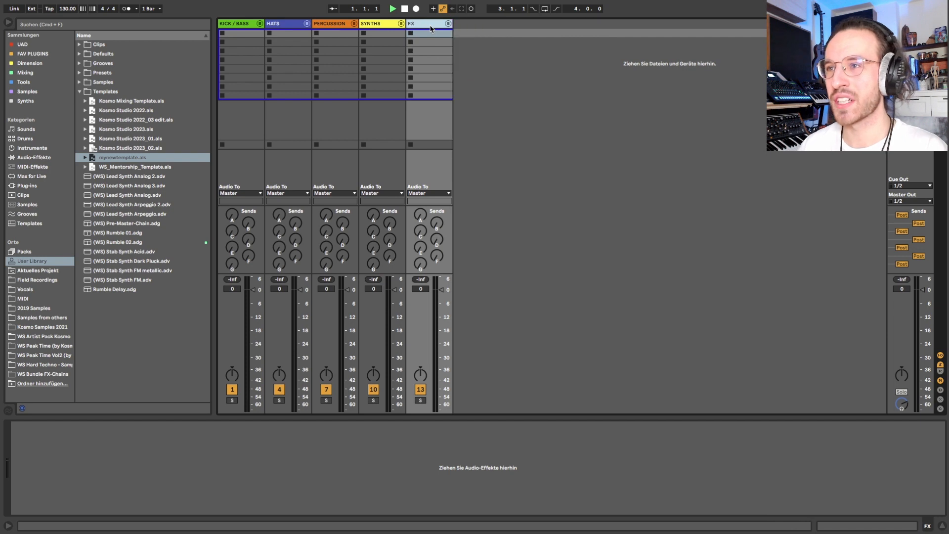
pyautogui.press('alt+super+r')
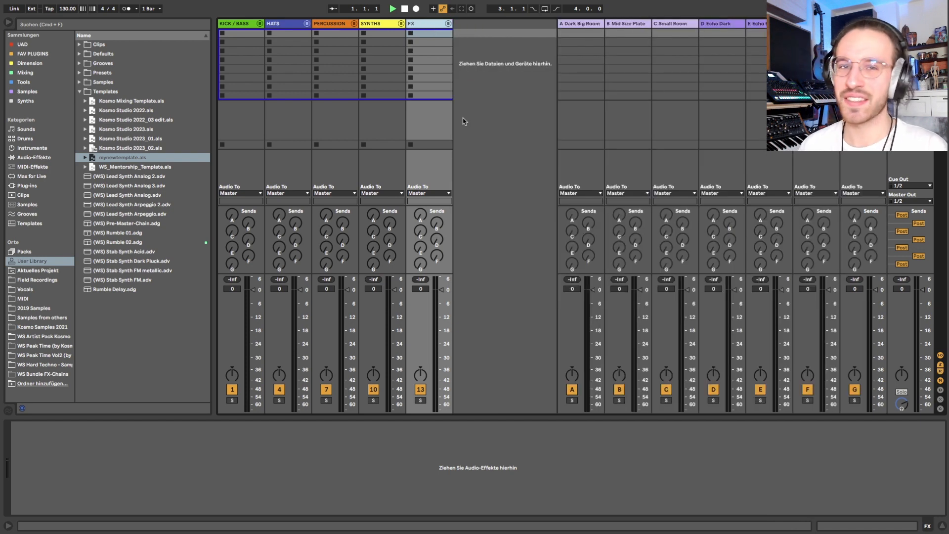